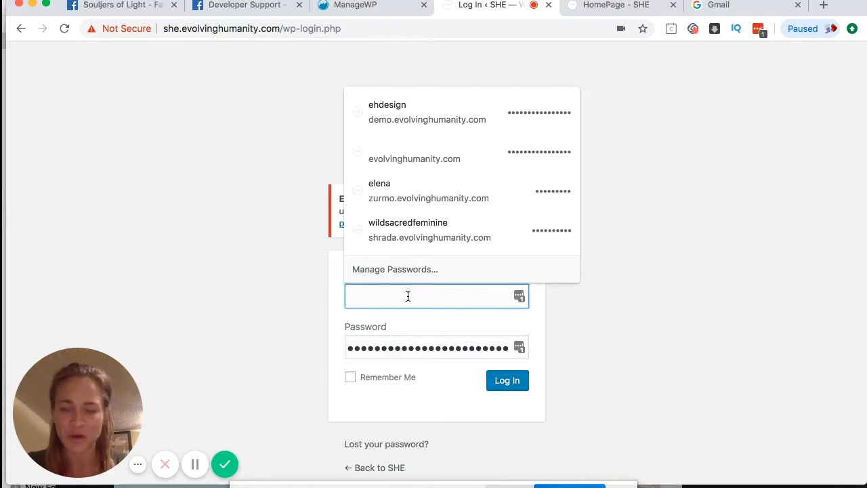
Log in to the WordPress site with the account's username, enabling Remember Me, and decline saving the login in 1Password
{"action": "left_click", "coordinate": [408, 296]}
{"action": "type", "text": "j"}
{"action": "key", "text": "BackSpace"}
{"action": "type", "text": "jordi"}
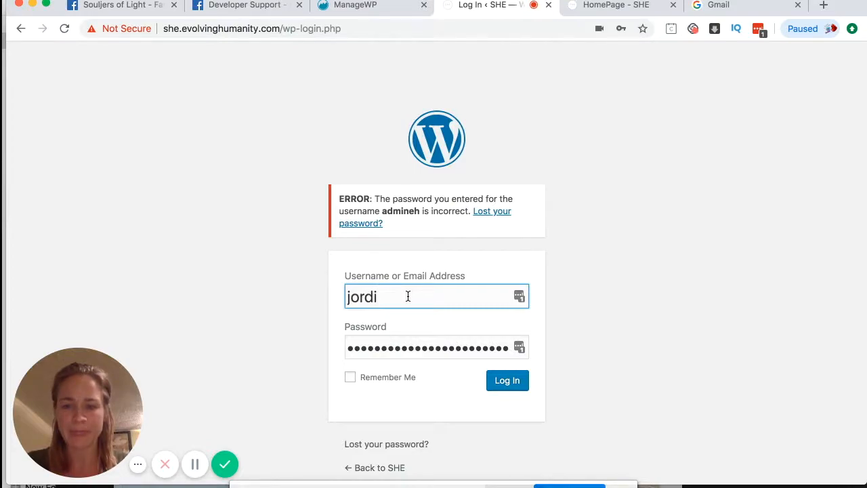
{"action": "key", "text": "Tab"}
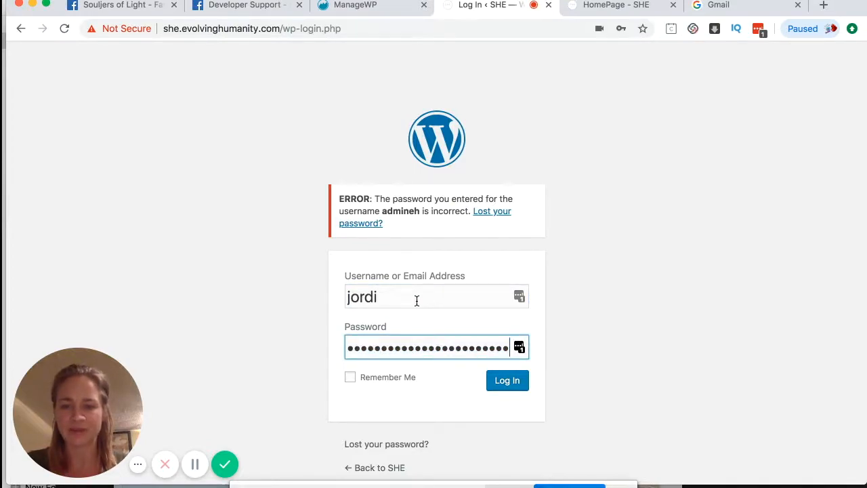
{"action": "left_click", "coordinate": [383, 383]}
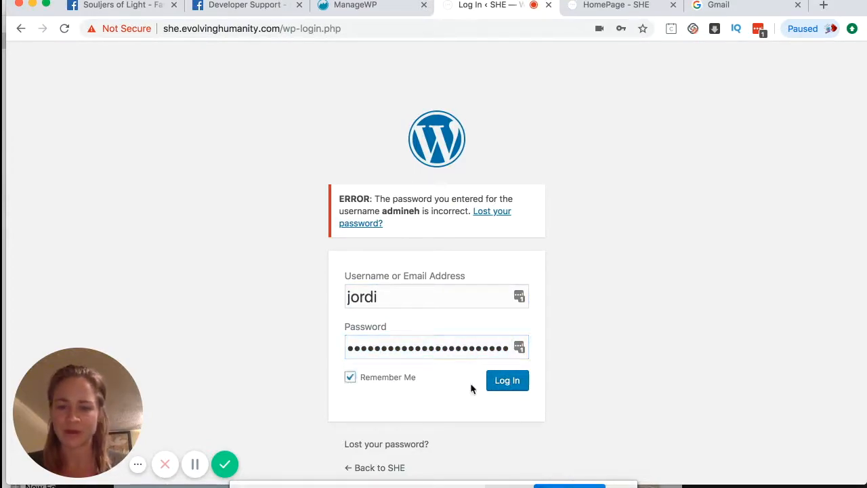
{"action": "left_click", "coordinate": [513, 384]}
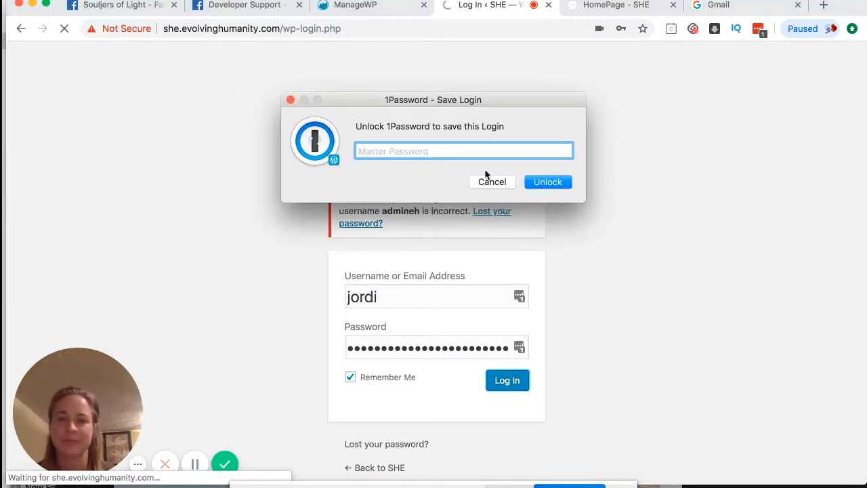
{"action": "left_click", "coordinate": [492, 182]}
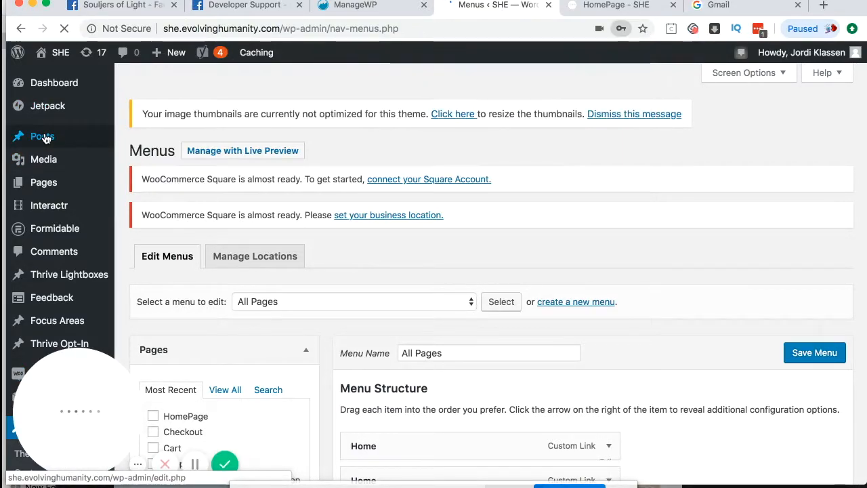
Open the list of all posts on the site
{"action": "mouse_move", "coordinate": [67, 131]}
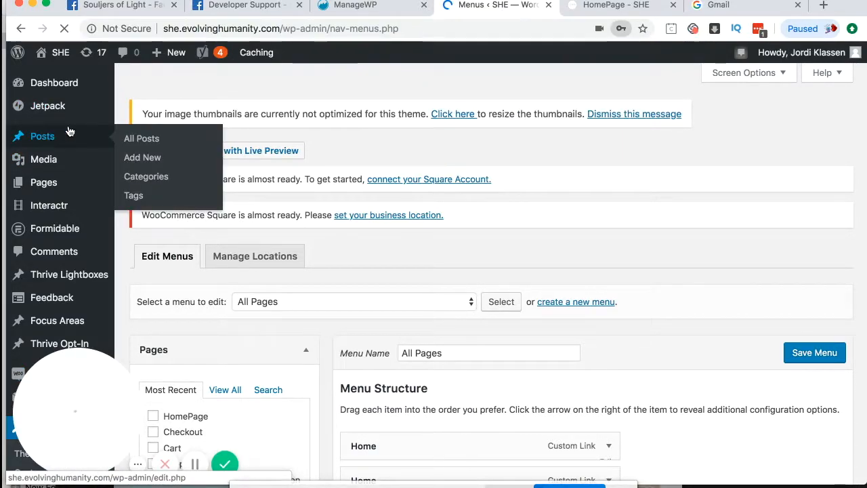
{"action": "left_click", "coordinate": [145, 139]}
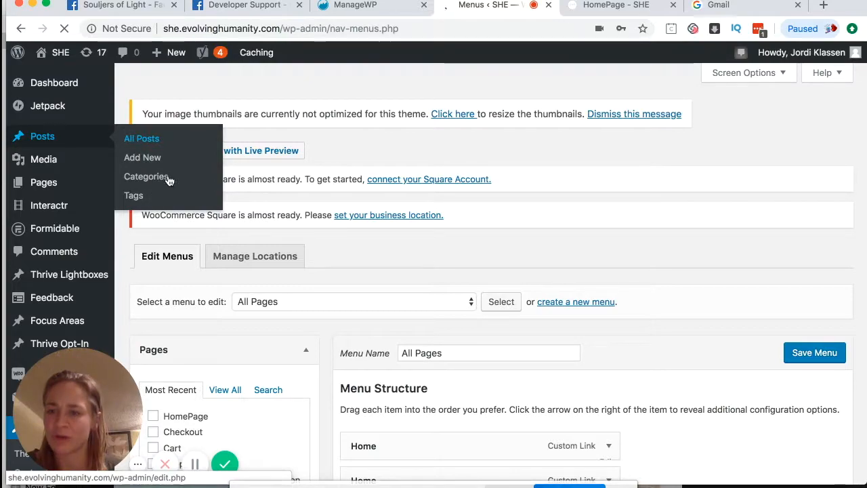
{"action": "left_click", "coordinate": [145, 139]}
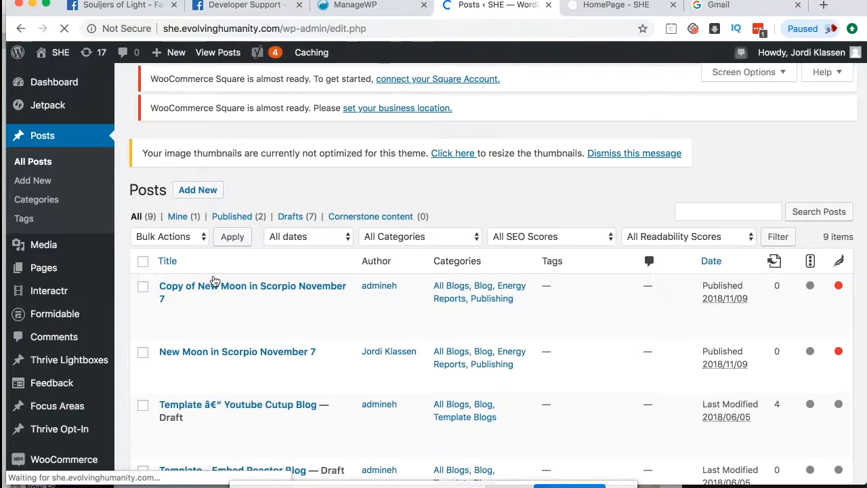
Look through the published posts and draft blog templates in the posts list
{"action": "scroll", "coordinate": [214, 279], "scroll_direction": "down", "scroll_amount": 1}
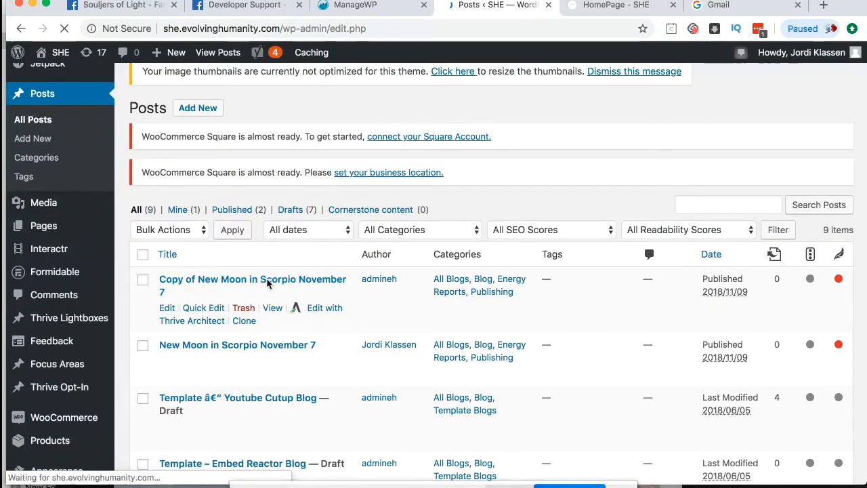
{"action": "scroll", "coordinate": [301, 292], "scroll_direction": "down", "scroll_amount": 2}
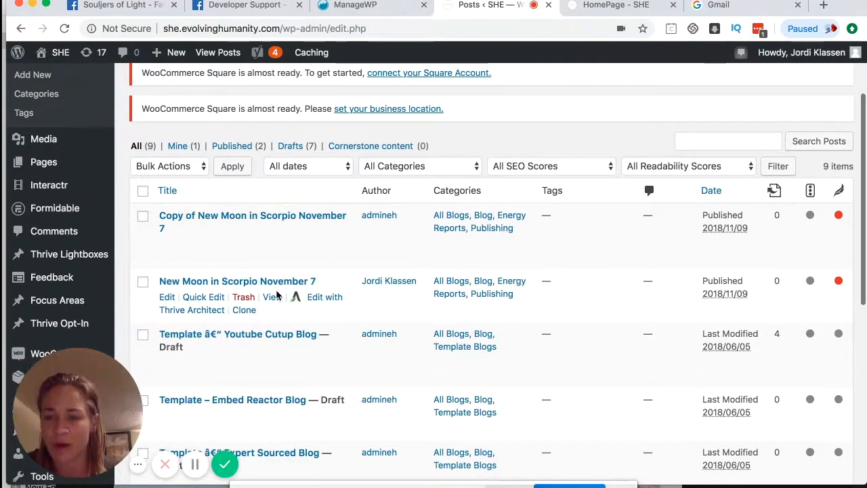
{"action": "scroll", "coordinate": [276, 298], "scroll_direction": "down", "scroll_amount": 5}
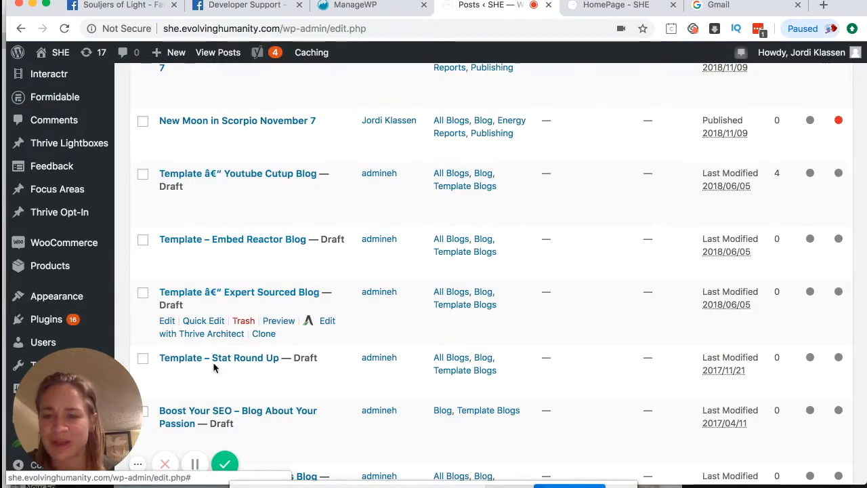
{"action": "scroll", "coordinate": [243, 362], "scroll_direction": "down", "scroll_amount": 3}
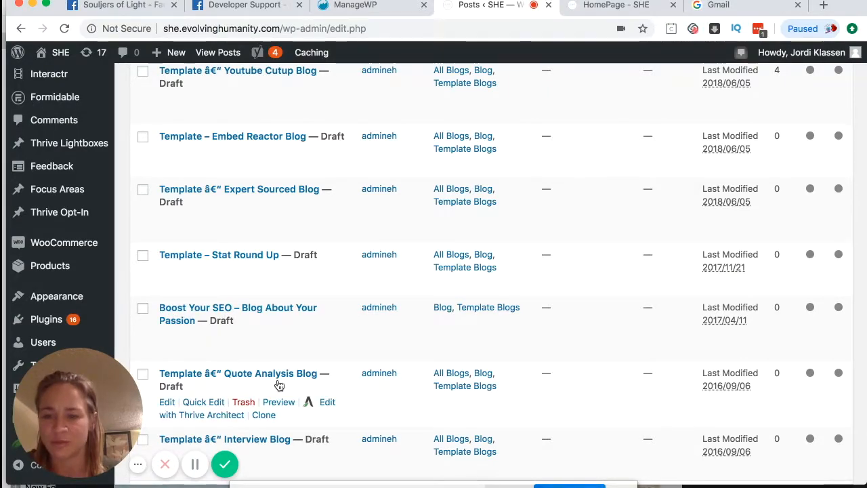
{"action": "scroll", "coordinate": [277, 381], "scroll_direction": "down", "scroll_amount": 1}
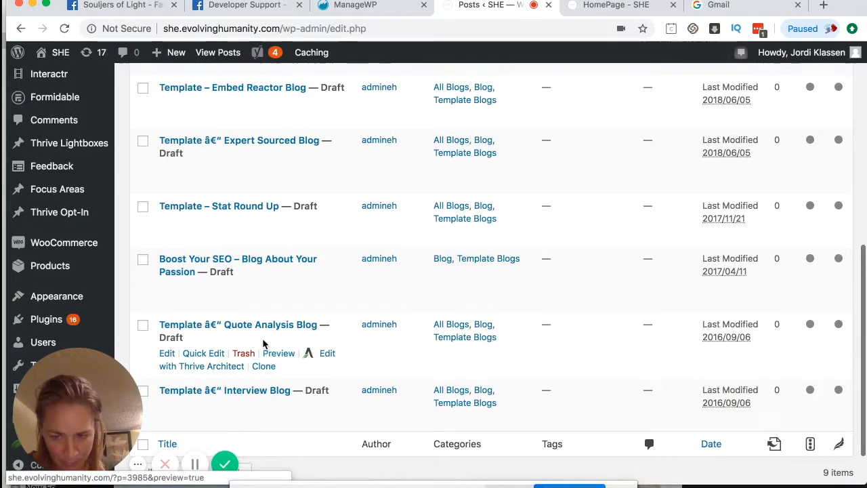
{"action": "scroll", "coordinate": [269, 349], "scroll_direction": "down", "scroll_amount": 2}
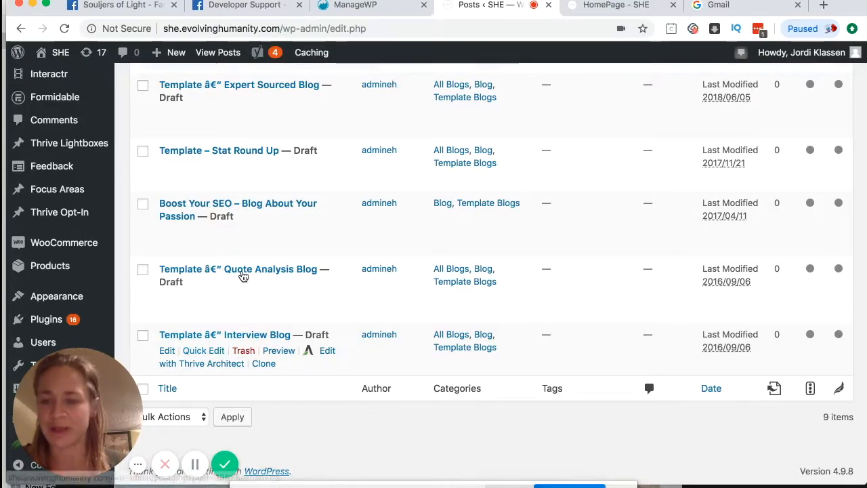
{"action": "scroll", "coordinate": [242, 275], "scroll_direction": "up", "scroll_amount": 3}
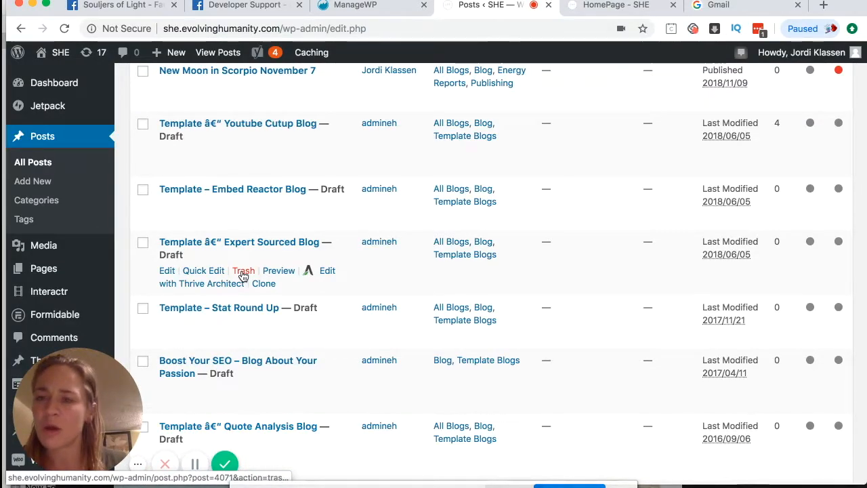
{"action": "scroll", "coordinate": [242, 275], "scroll_direction": "up", "scroll_amount": 3}
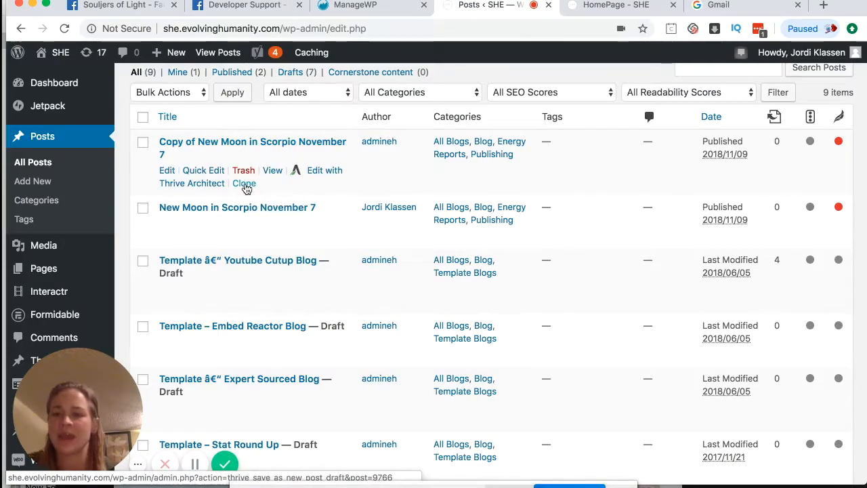
Clone the post "Copy of New Moon in Scorpio November 7" and dismiss the image thumbnail notice
{"action": "left_click", "coordinate": [244, 184]}
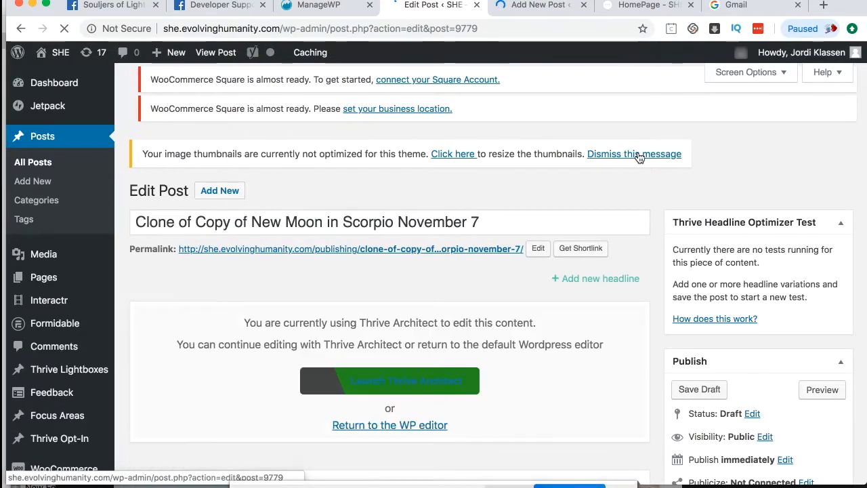
{"action": "left_click", "coordinate": [637, 155]}
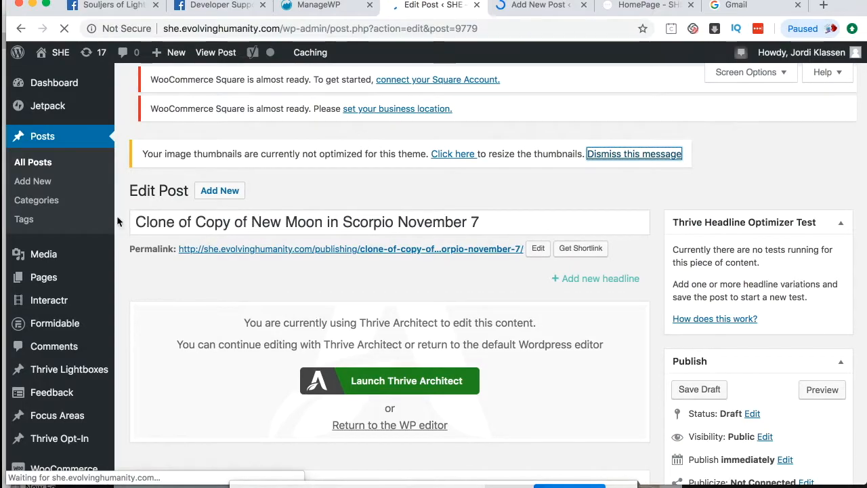
Retitle the cloned post "Draft - New Moon in Scorpio November 7"
{"action": "left_click_drag", "start_coordinate": [250, 175], "coordinate": [133, 176]}
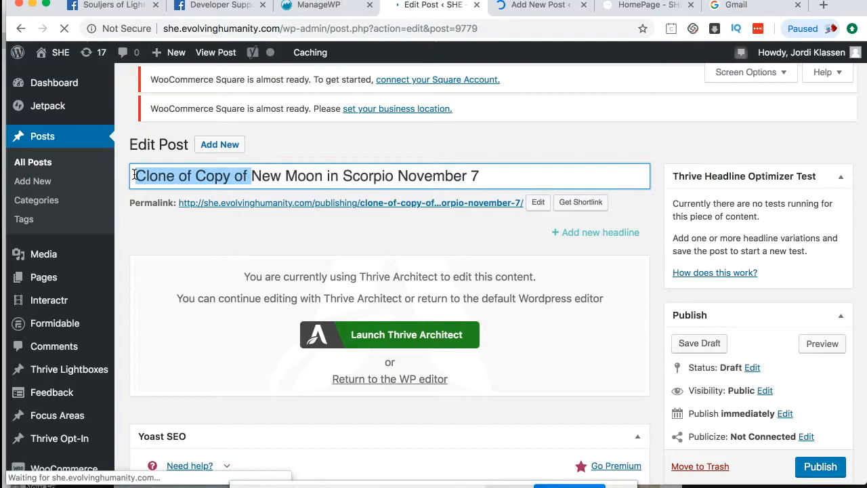
{"action": "type", "text": "D"}
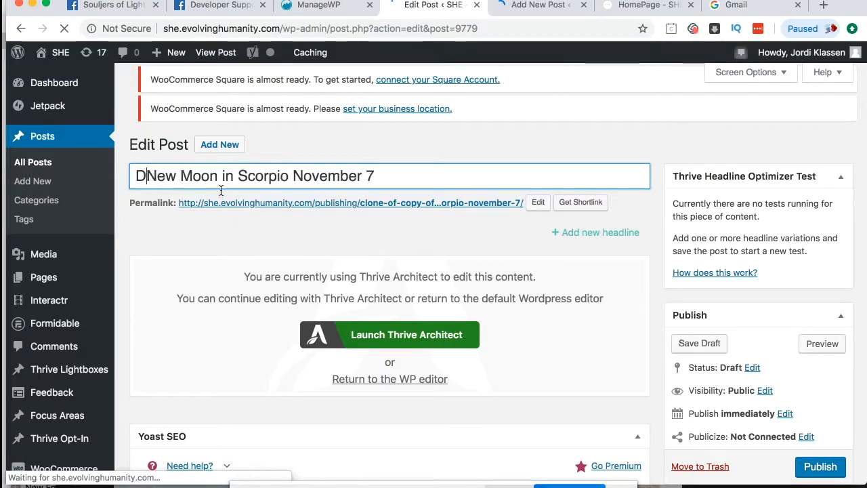
{"action": "type", "text": "raft -"}
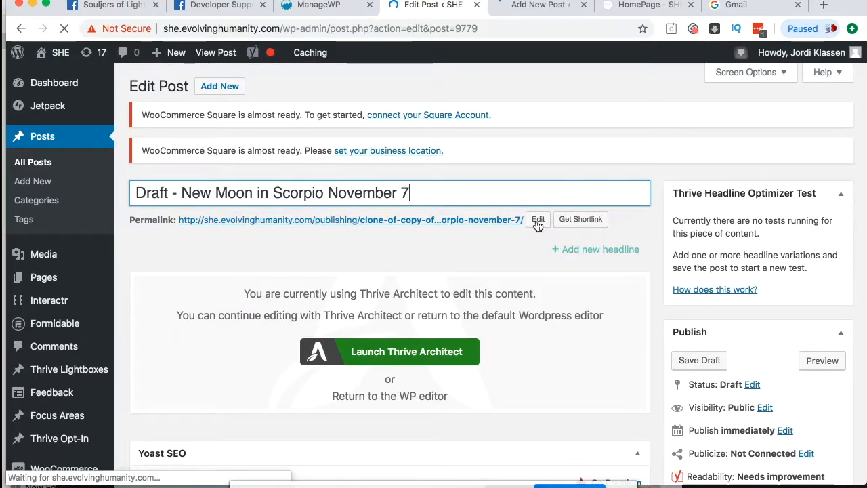
Change the post's permalink slug to Nov7
{"action": "left_click", "coordinate": [538, 220]}
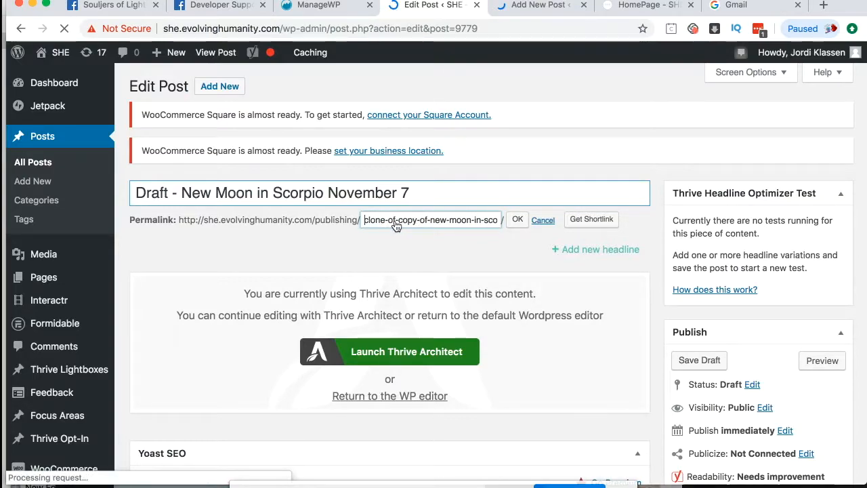
{"action": "key", "text": "ctrl+a"}
{"action": "type", "text": "Nov7"}
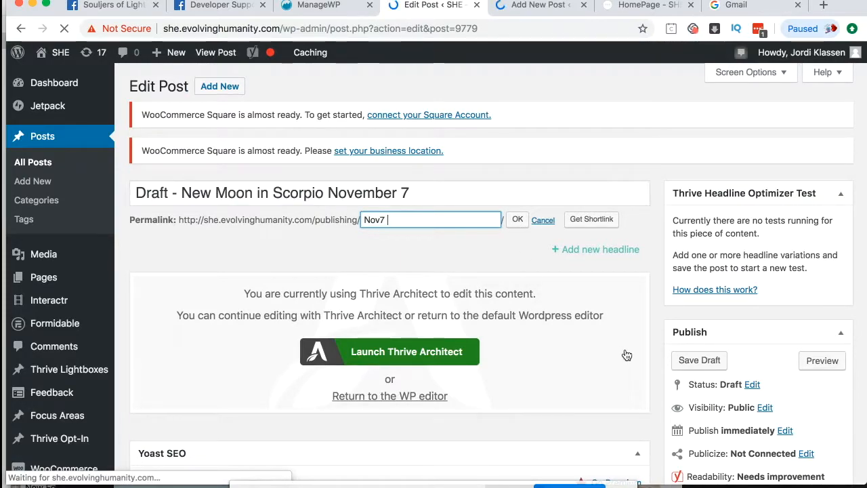
{"action": "key", "text": "Tab"}
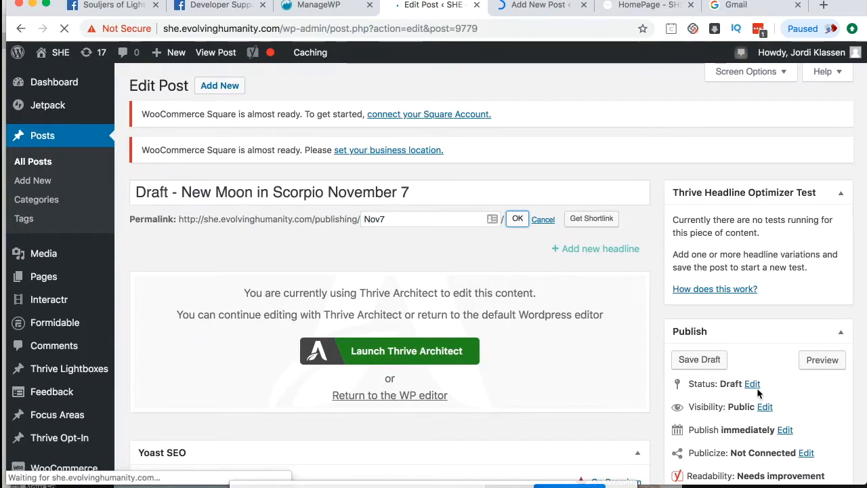
Open the draft post in Thrive Architect and look over its title and opening text
{"action": "scroll", "coordinate": [752, 393], "scroll_direction": "down", "scroll_amount": 2}
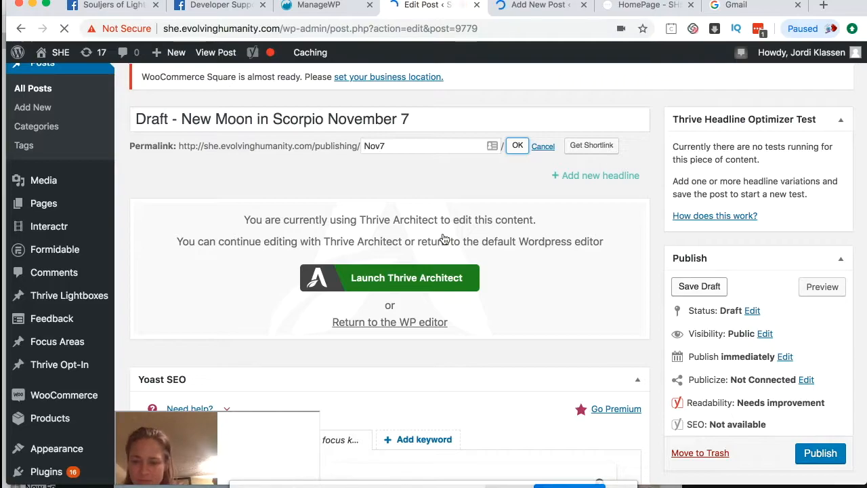
{"action": "scroll", "coordinate": [418, 275], "scroll_direction": "down", "scroll_amount": 2}
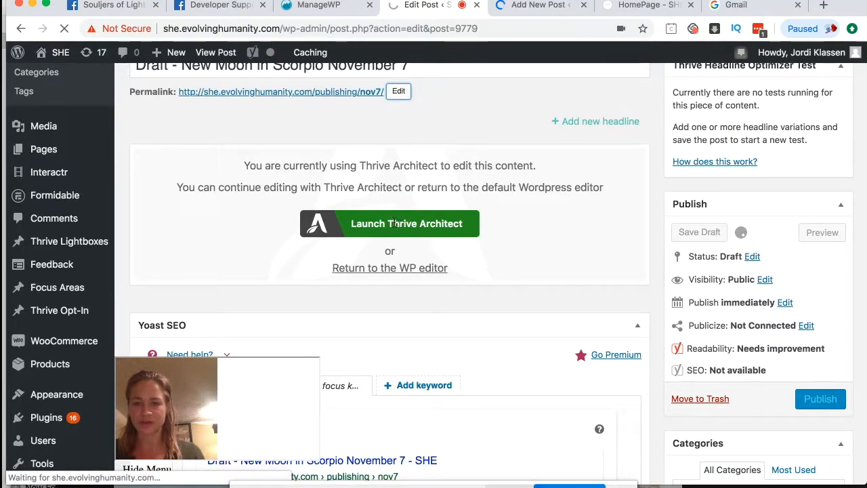
{"action": "left_click", "coordinate": [355, 220]}
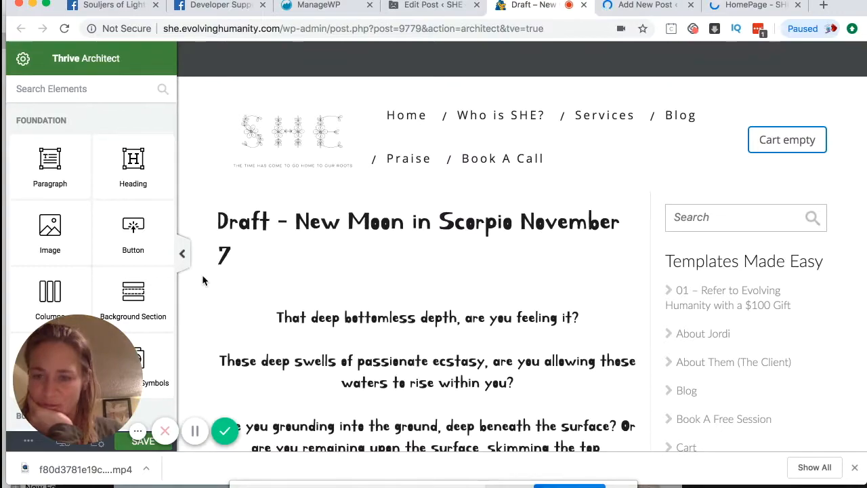
{"action": "scroll", "coordinate": [201, 275], "scroll_direction": "down", "scroll_amount": 2}
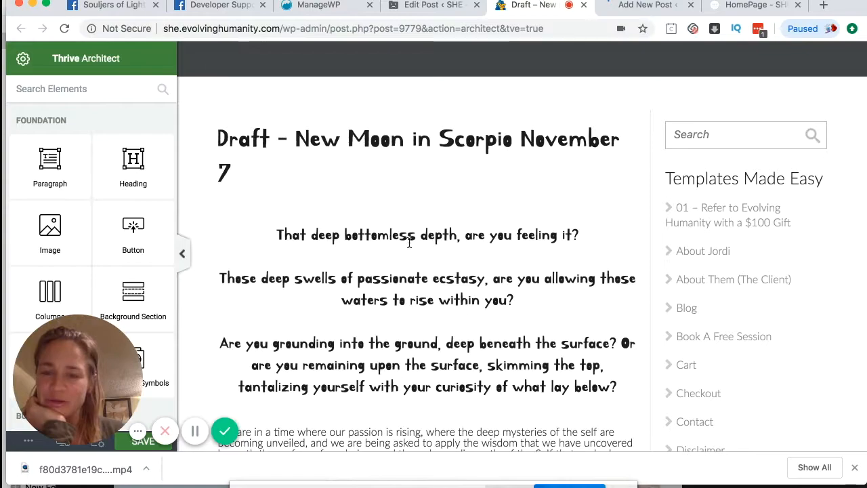
{"action": "triple_click", "coordinate": [387, 172]}
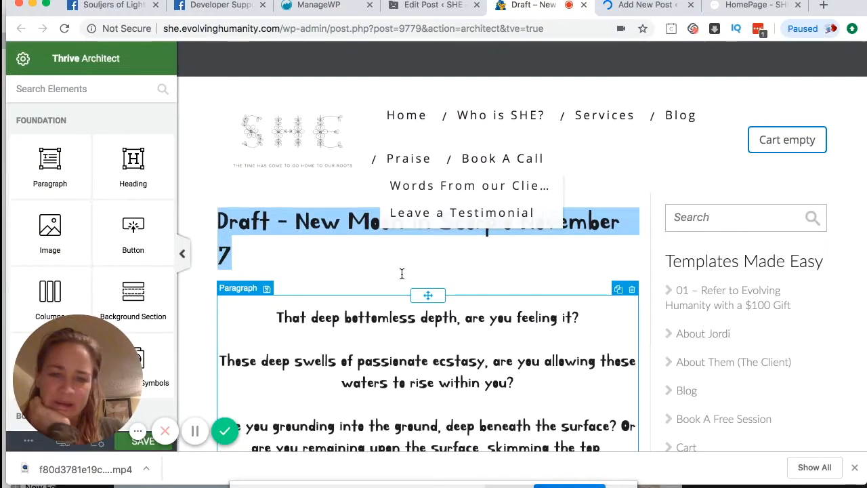
{"action": "scroll", "coordinate": [439, 291], "scroll_direction": "down", "scroll_amount": 2}
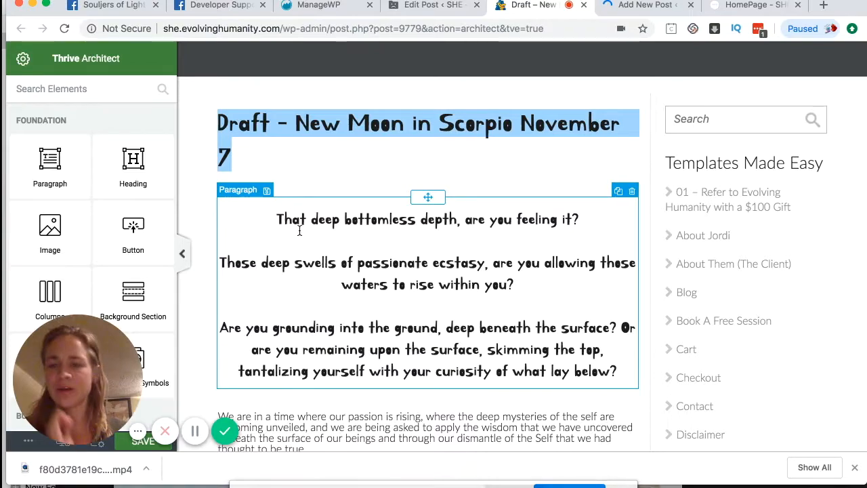
Change the text colour of the line "That deep bottomless depth, are you feeling it?" to #f12323
{"action": "left_click", "coordinate": [345, 238]}
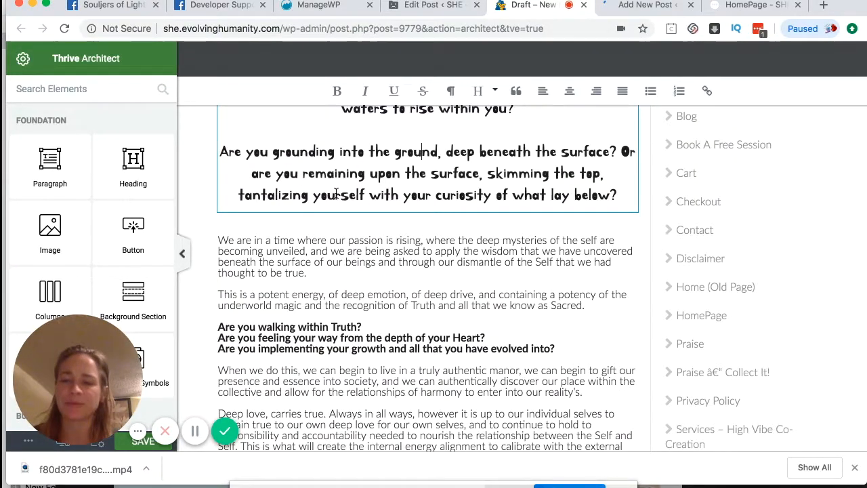
{"action": "left_click", "coordinate": [415, 108]}
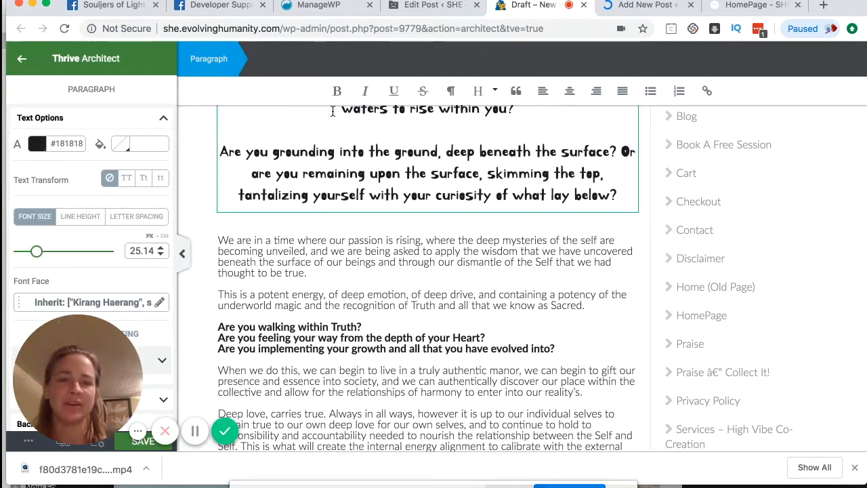
{"action": "scroll", "coordinate": [378, 226], "scroll_direction": "up", "scroll_amount": 5}
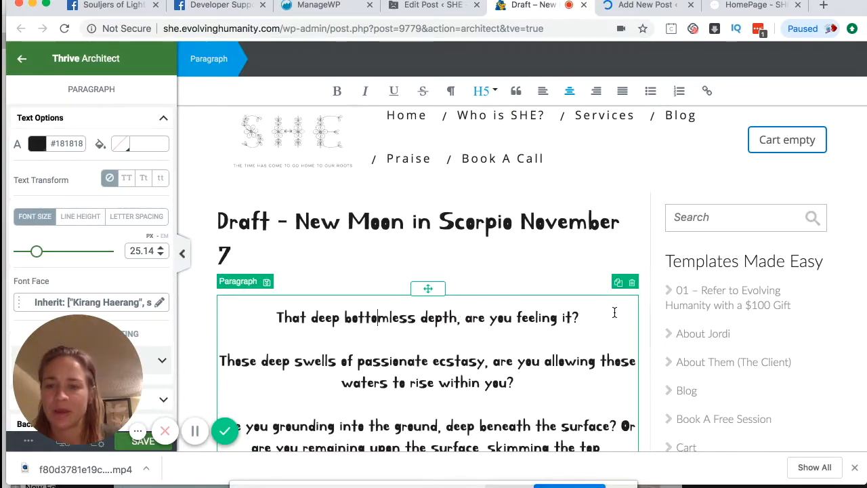
{"action": "triple_click", "coordinate": [584, 317]}
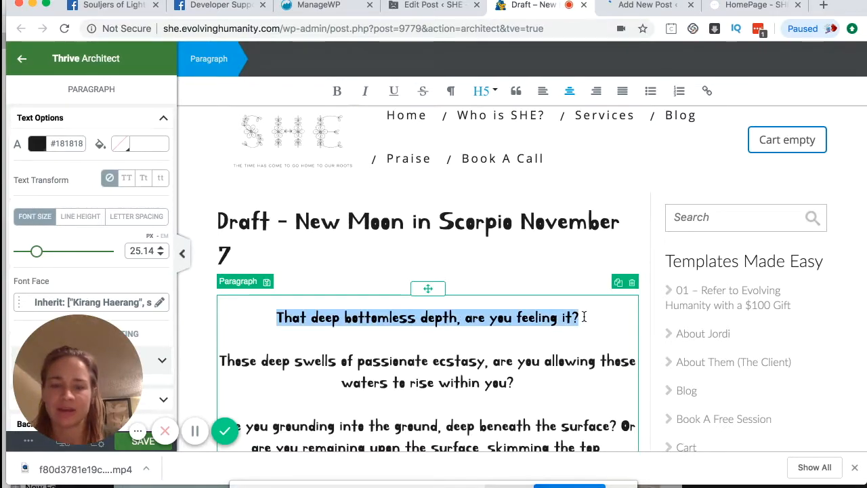
{"action": "left_click", "coordinate": [37, 145]}
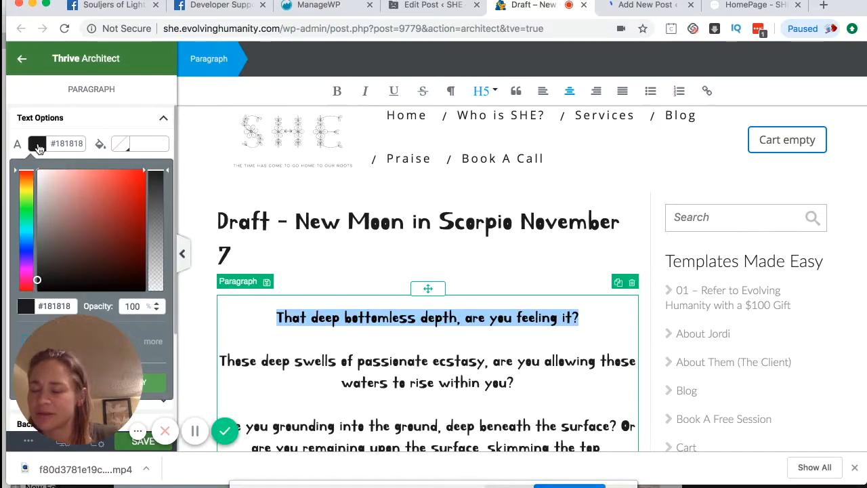
{"action": "left_click", "coordinate": [130, 178]}
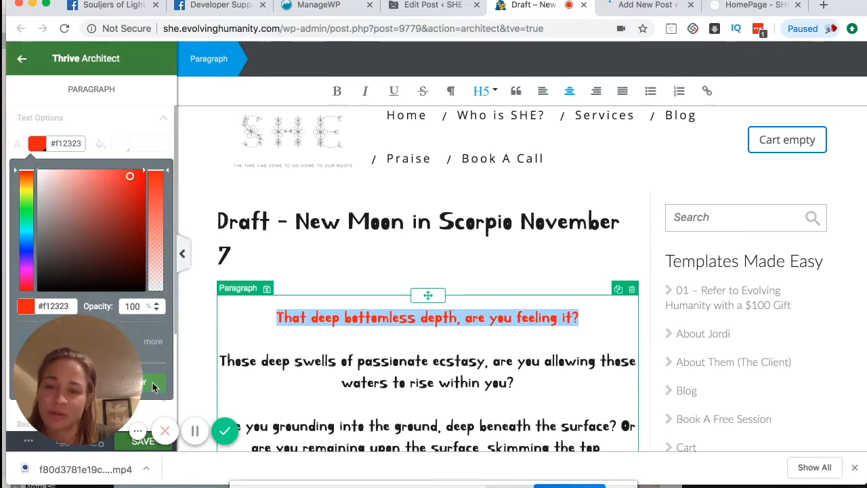
{"action": "left_click", "coordinate": [236, 298]}
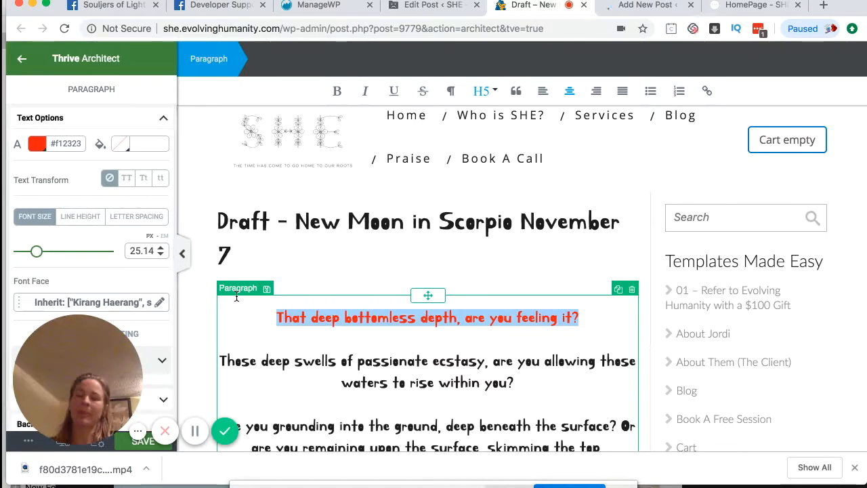
{"action": "left_click", "coordinate": [323, 260]}
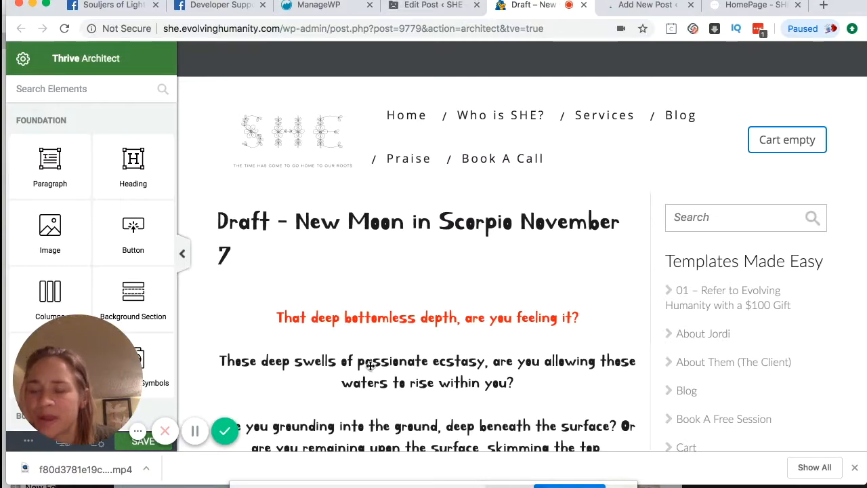
Select the text of the opening paragraph and view the heading levels available for its first line
{"action": "left_click", "coordinate": [439, 326]}
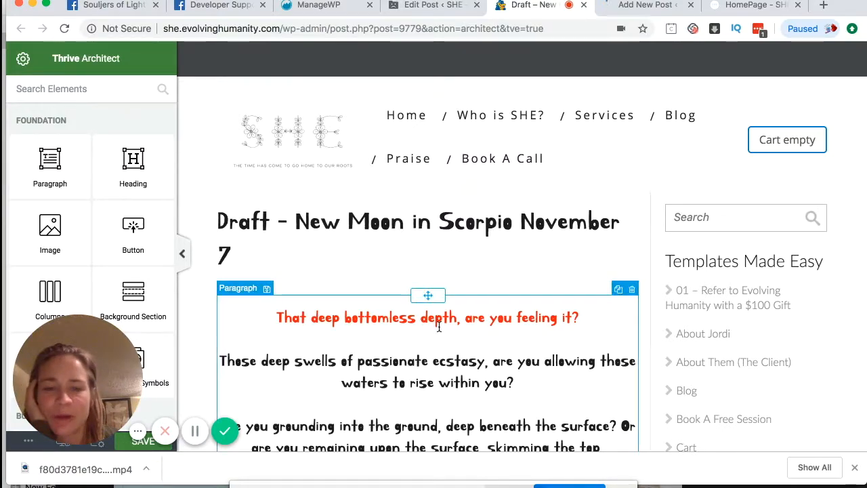
{"action": "scroll", "coordinate": [439, 326], "scroll_direction": "down", "scroll_amount": 3}
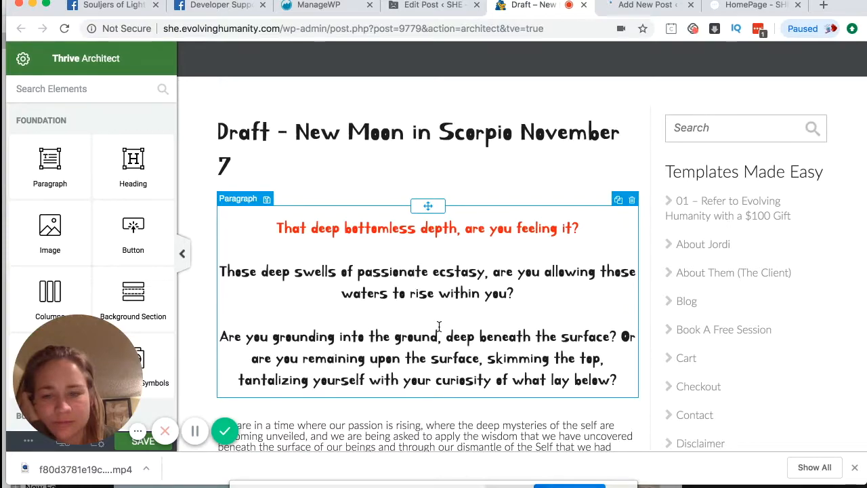
{"action": "scroll", "coordinate": [278, 207], "scroll_direction": "down", "scroll_amount": 2}
{"action": "left_click", "coordinate": [271, 186]}
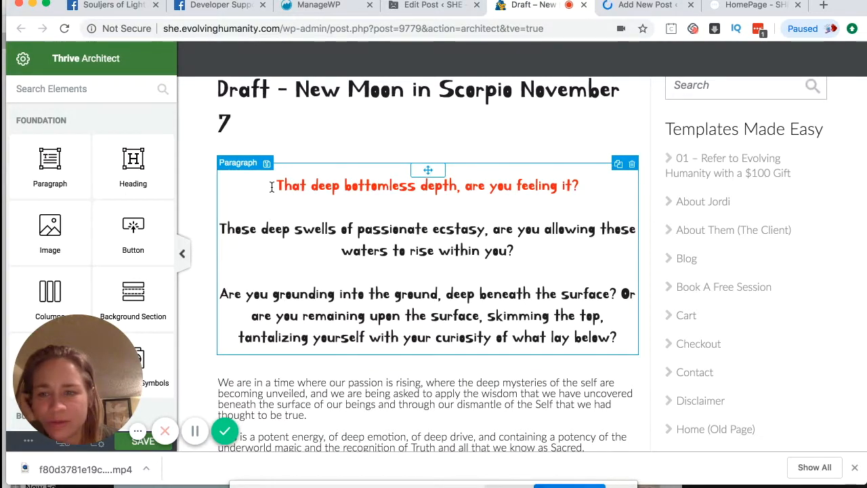
{"action": "left_click", "coordinate": [624, 341], "text": "shift"}
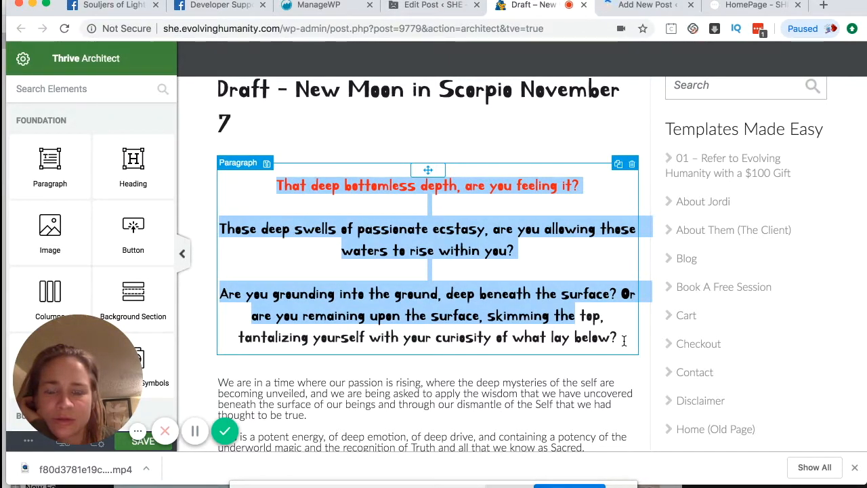
{"action": "scroll", "coordinate": [480, 250], "scroll_direction": "up", "scroll_amount": 2}
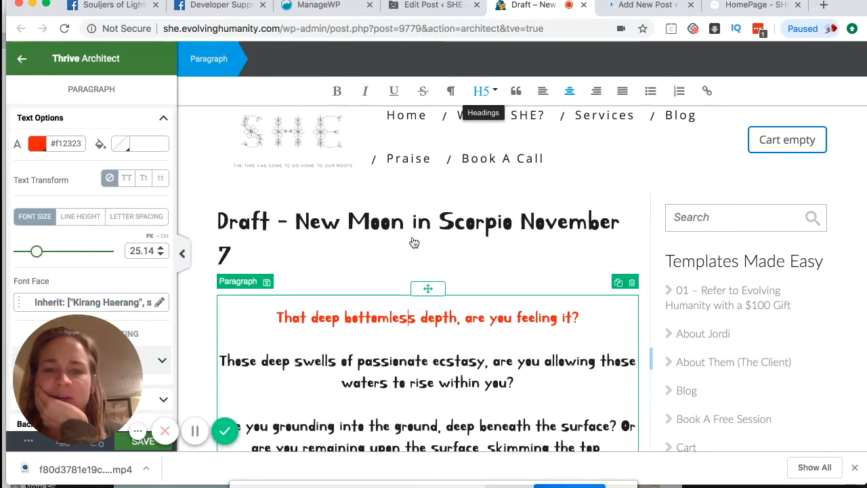
{"action": "left_click", "coordinate": [482, 91]}
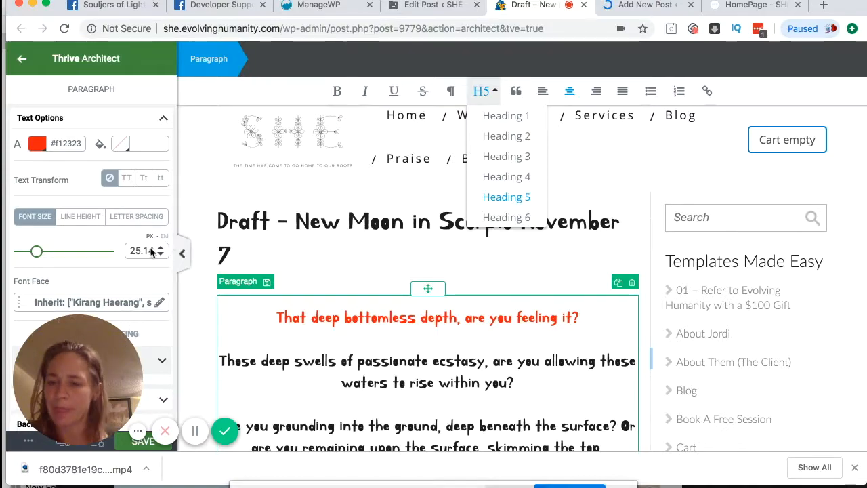
Clear all formatting from the line "That deep bottomless depth, are you feeling it?"
{"action": "scroll", "coordinate": [151, 252], "scroll_direction": "down", "scroll_amount": 3}
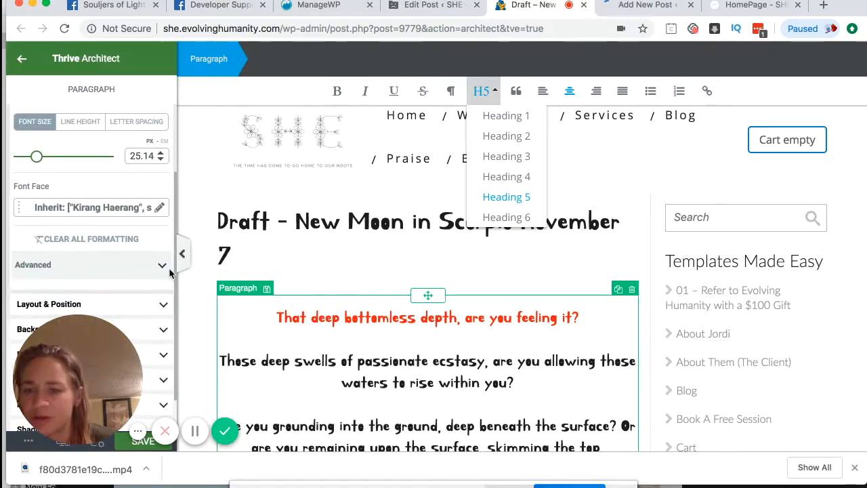
{"action": "triple_click", "coordinate": [589, 320]}
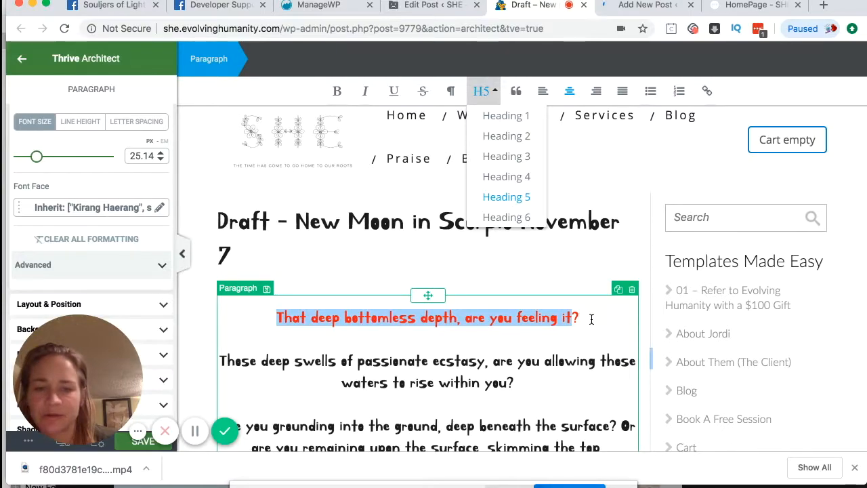
{"action": "left_click", "coordinate": [69, 241]}
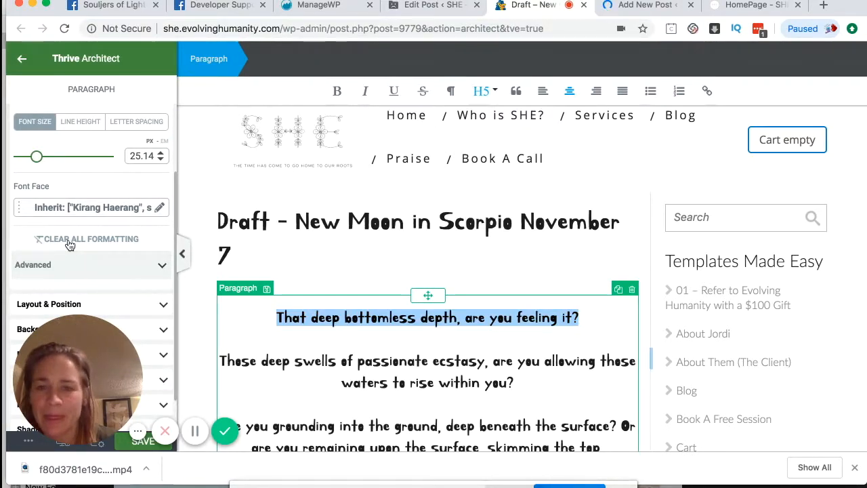
{"action": "left_click", "coordinate": [437, 351]}
Add "and me and everyone" after "waters to rise within you" in the opening paragraph, and delete the added words
{"action": "scroll", "coordinate": [401, 356], "scroll_direction": "down", "scroll_amount": 3}
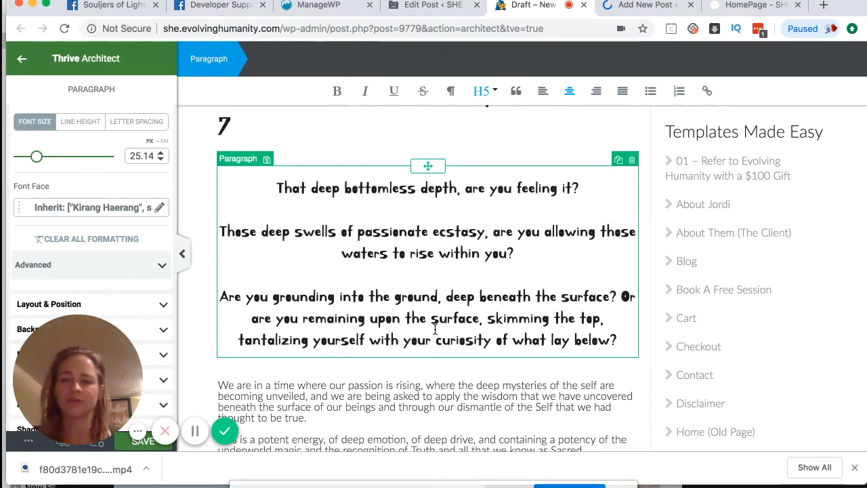
{"action": "left_click", "coordinate": [509, 254]}
{"action": "type", "text": "and me "}
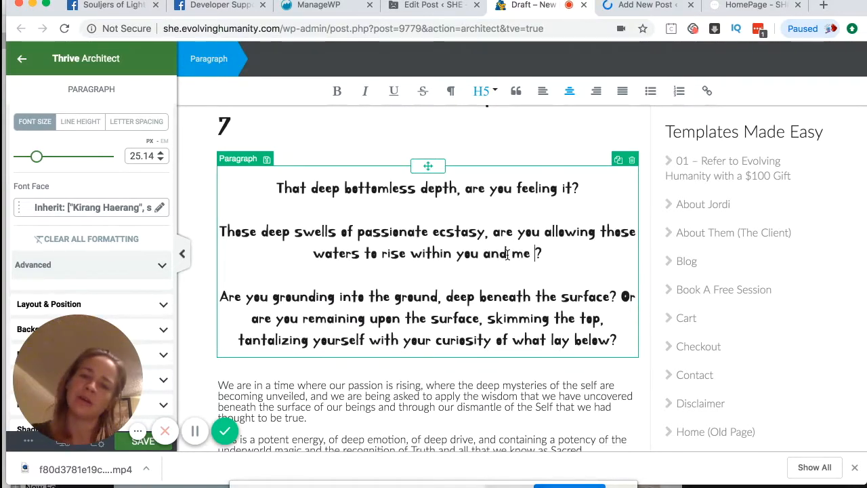
{"action": "type", "text": "and everyone"}
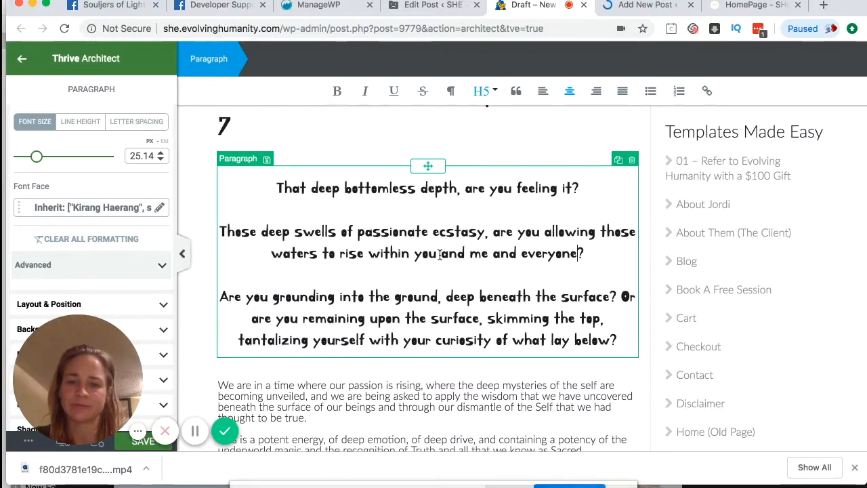
{"action": "left_click", "coordinate": [437, 254], "text": "shift"}
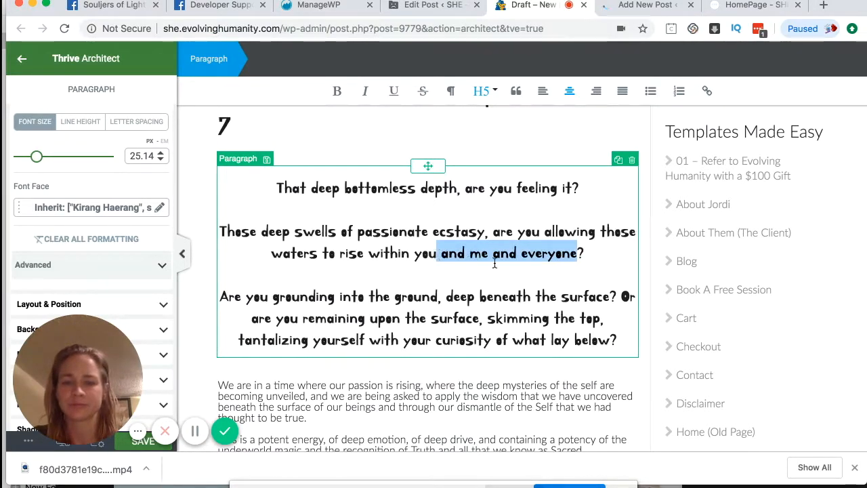
{"action": "key", "text": "BackSpace"}
Look through the post's body text down to the section on cyclical beings, leave the paragraph options, and return to the title
{"action": "scroll", "coordinate": [407, 293], "scroll_direction": "down", "scroll_amount": 4}
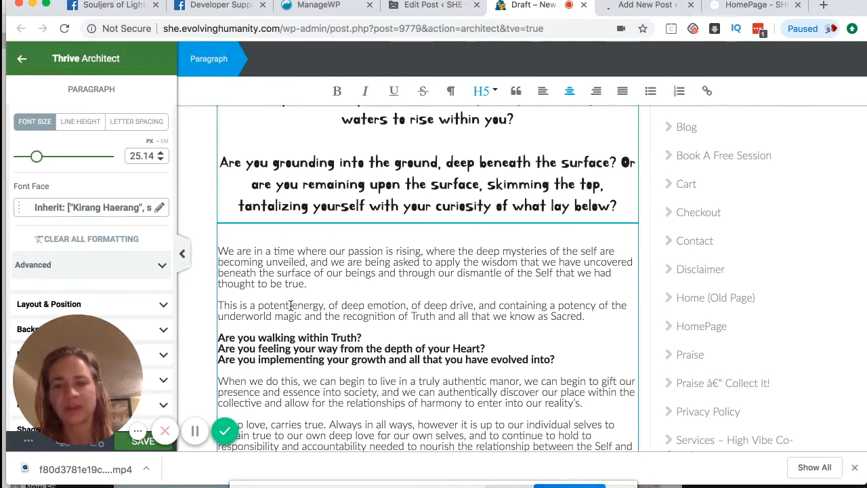
{"action": "scroll", "coordinate": [597, 99], "scroll_direction": "down", "scroll_amount": 4}
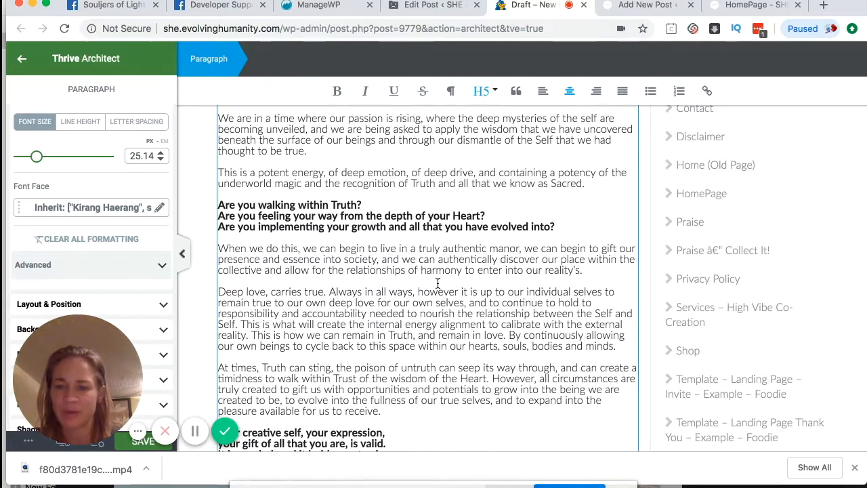
{"action": "scroll", "coordinate": [402, 291], "scroll_direction": "down", "scroll_amount": 7}
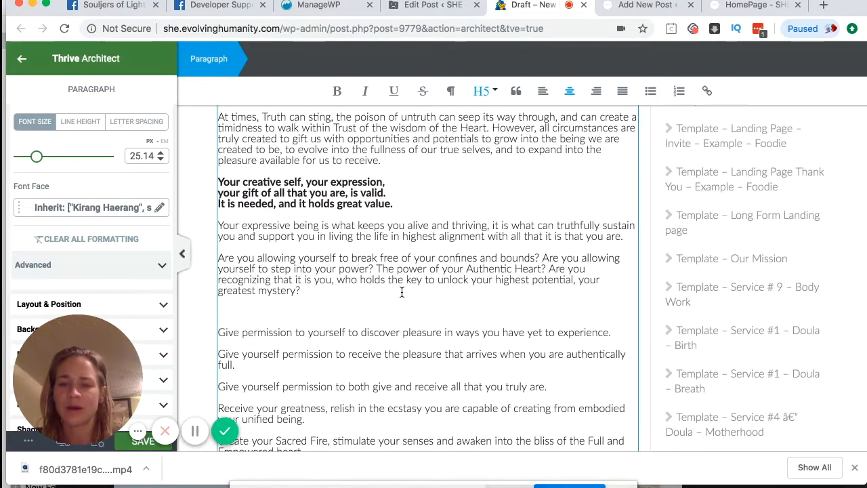
{"action": "scroll", "coordinate": [401, 291], "scroll_direction": "down", "scroll_amount": 9}
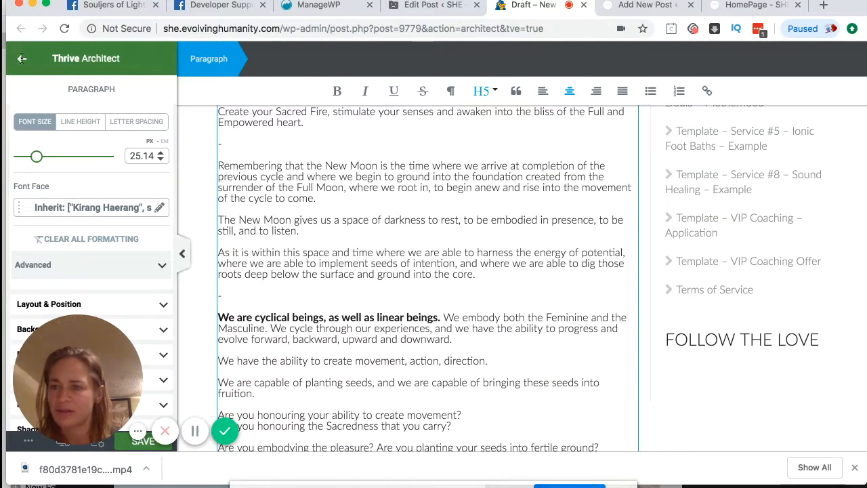
{"action": "left_click", "coordinate": [345, 290]}
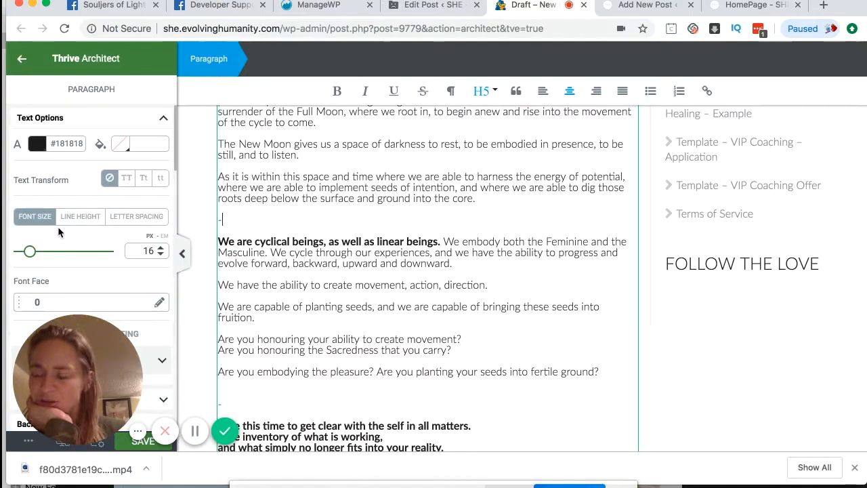
{"action": "left_click", "coordinate": [21, 64]}
{"action": "scroll", "coordinate": [319, 285], "scroll_direction": "up", "scroll_amount": 8}
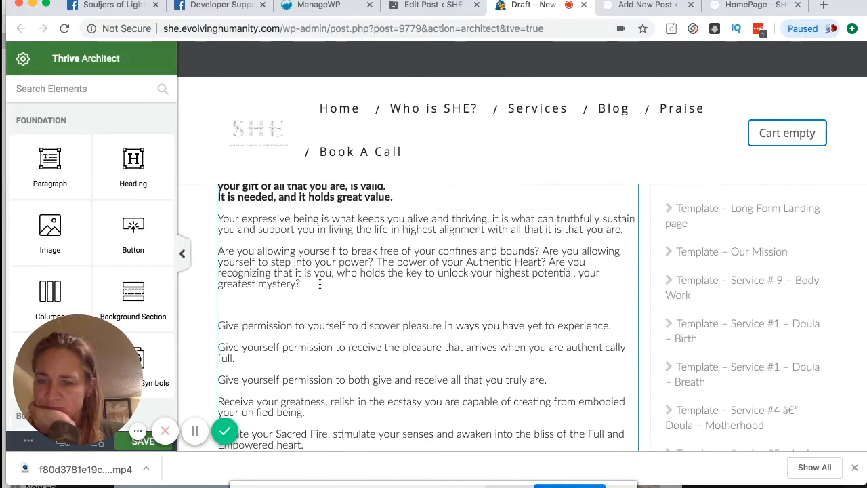
{"action": "scroll", "coordinate": [319, 283], "scroll_direction": "up", "scroll_amount": 10}
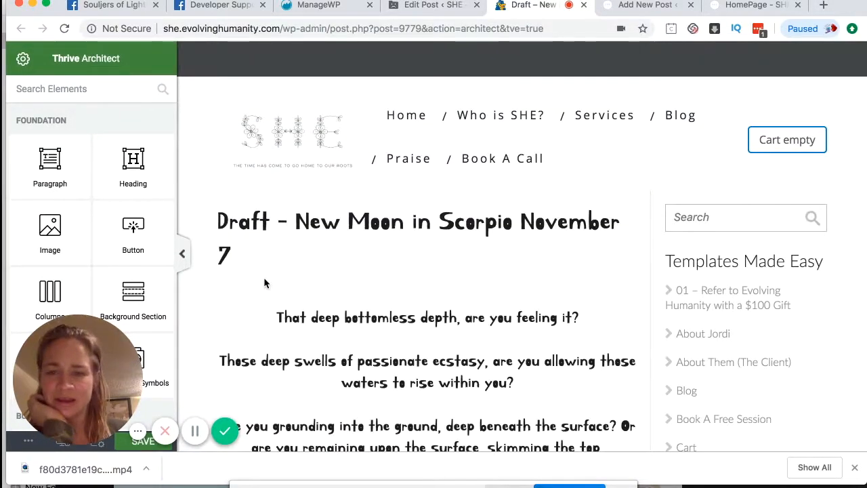
Place an image element to the right of the opening paragraph and select logo.jpg from the media library for it
{"action": "mouse_move", "coordinate": [228, 380]}
{"action": "left_mouse_down"}
{"action": "mouse_move", "coordinate": [232, 372]}
{"action": "mouse_move", "coordinate": [242, 401]}
{"action": "mouse_move", "coordinate": [233, 382]}
{"action": "mouse_move", "coordinate": [267, 372]}
{"action": "mouse_move", "coordinate": [231, 374]}
{"action": "mouse_move", "coordinate": [222, 384]}
{"action": "mouse_move", "coordinate": [599, 364]}
{"action": "mouse_move", "coordinate": [641, 368]}
{"action": "mouse_move", "coordinate": [632, 377]}
{"action": "mouse_move", "coordinate": [639, 384]}
{"action": "left_mouse_up"}
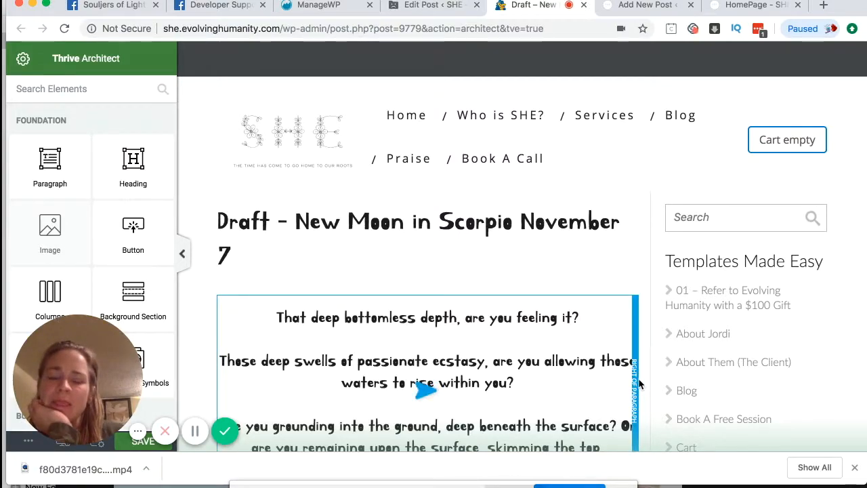
{"action": "left_click_drag", "start_coordinate": [637, 382], "coordinate": [635, 376]}
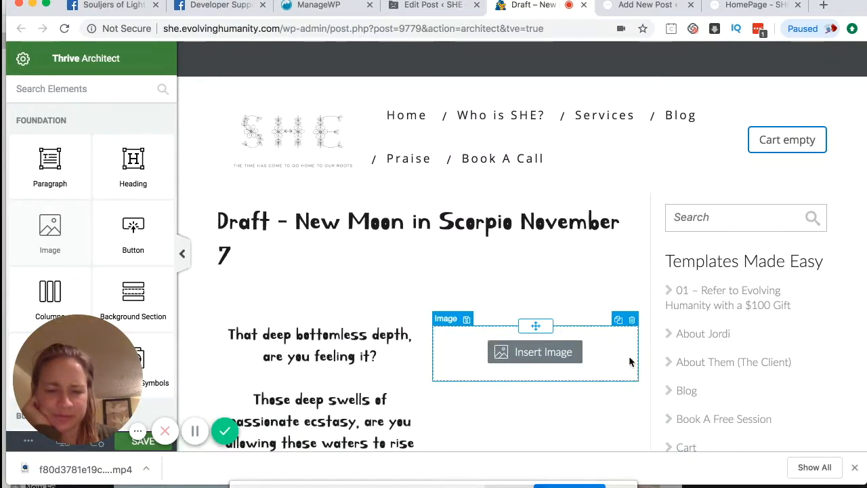
{"action": "scroll", "coordinate": [421, 366], "scroll_direction": "down", "scroll_amount": 2}
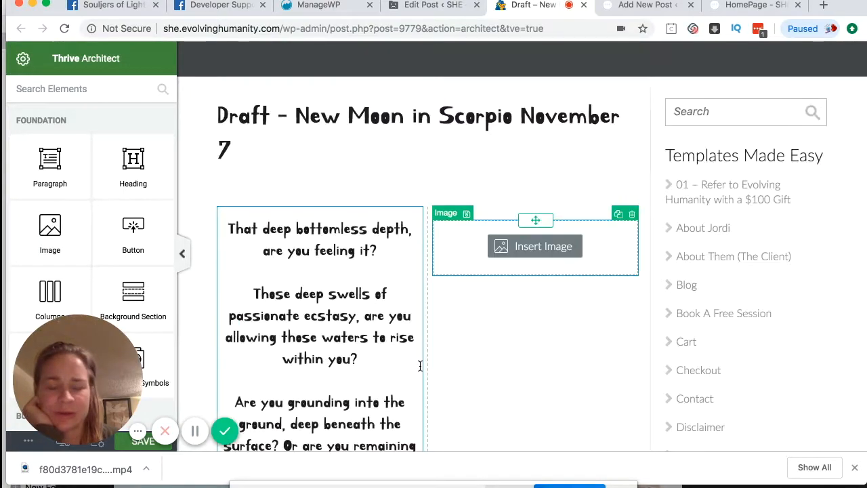
{"action": "left_click", "coordinate": [528, 247]}
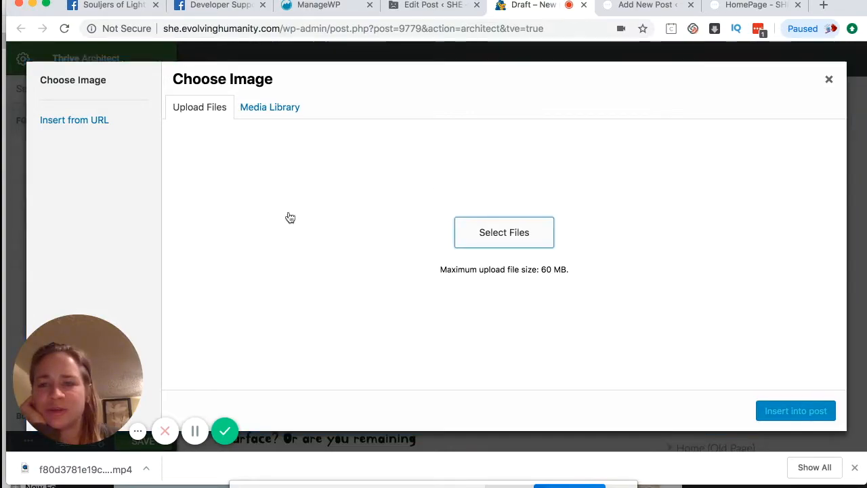
{"action": "left_click", "coordinate": [261, 112]}
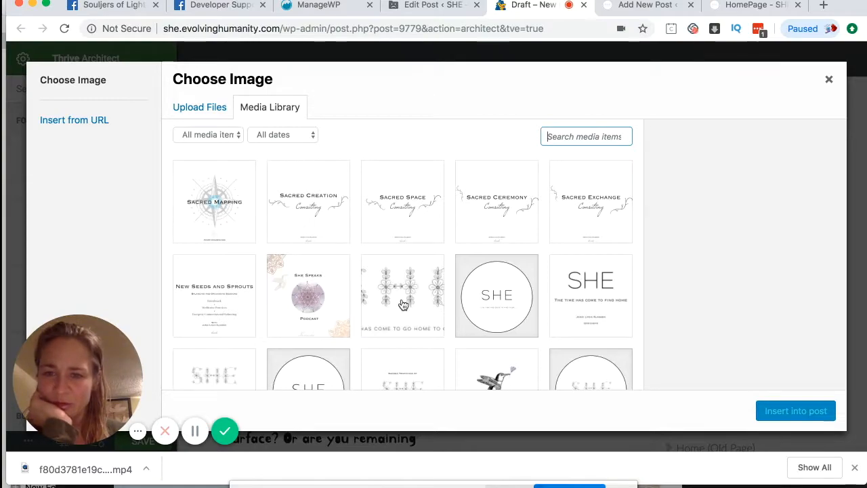
{"action": "left_click", "coordinate": [422, 303]}
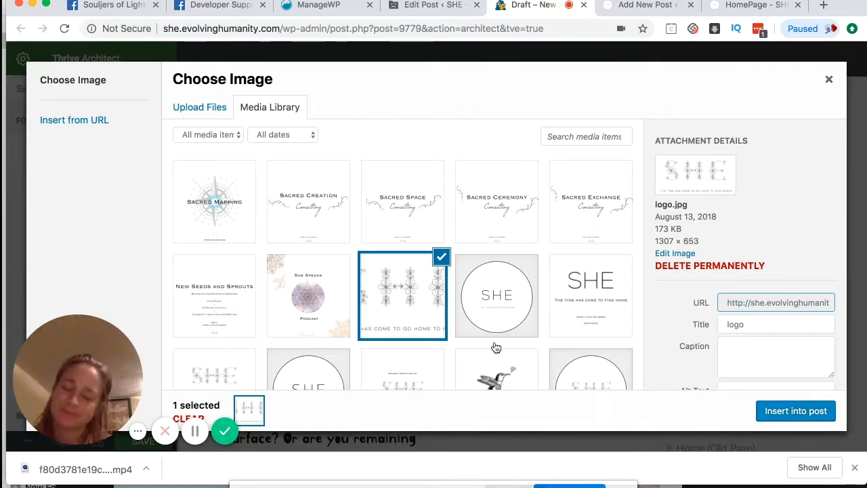
Switch to the site's home page and examine the post entries in the SHE Community Blog section
{"action": "left_click", "coordinate": [750, 7]}
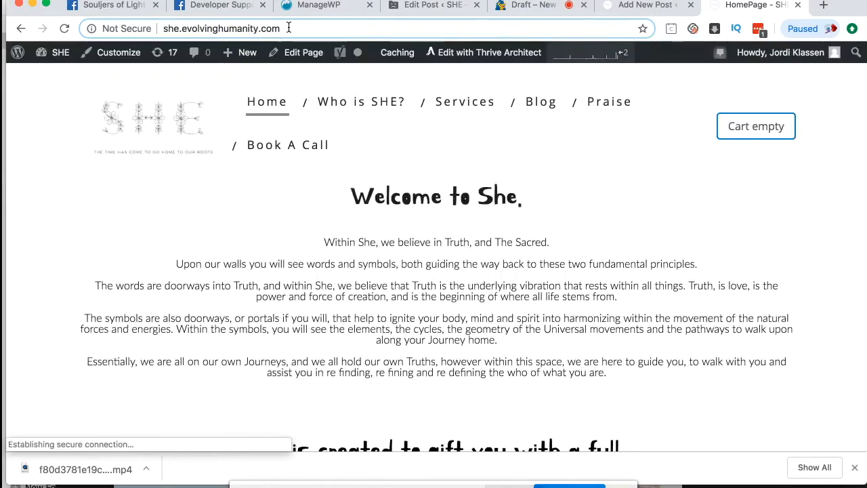
{"action": "scroll", "coordinate": [439, 301], "scroll_direction": "down", "scroll_amount": 3}
{"action": "scroll", "coordinate": [439, 301], "scroll_direction": "down", "scroll_amount": 5}
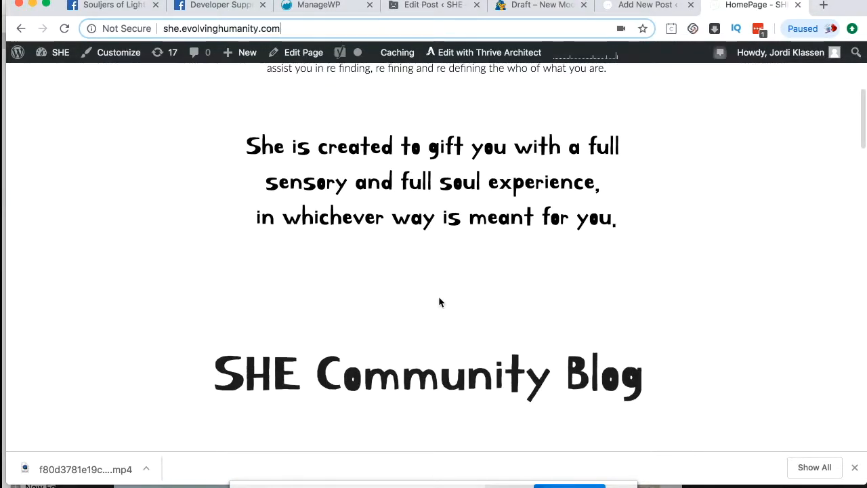
{"action": "scroll", "coordinate": [439, 302], "scroll_direction": "up", "scroll_amount": 3}
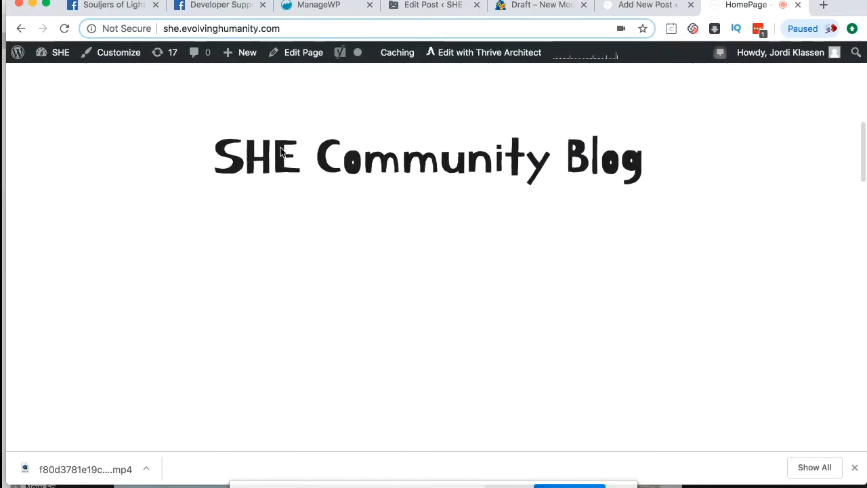
{"action": "scroll", "coordinate": [504, 183], "scroll_direction": "down", "scroll_amount": 1}
{"action": "scroll", "coordinate": [407, 200], "scroll_direction": "down", "scroll_amount": 1}
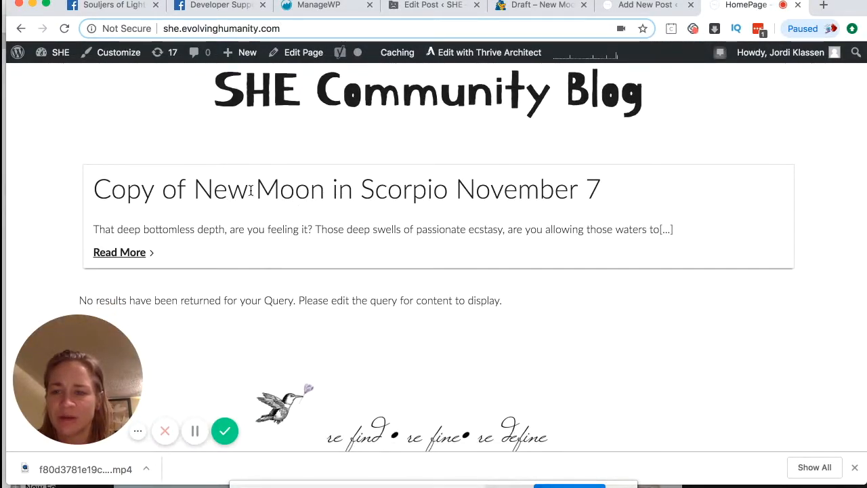
{"action": "scroll", "coordinate": [340, 192], "scroll_direction": "down", "scroll_amount": 3}
{"action": "scroll", "coordinate": [339, 194], "scroll_direction": "up", "scroll_amount": 3}
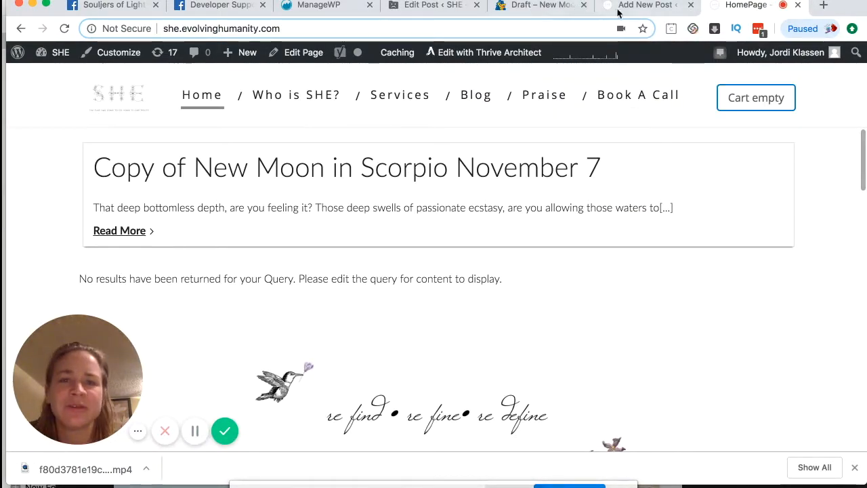
Switch to the Add New Post page and go through the post's list of categories
{"action": "left_click", "coordinate": [640, 6]}
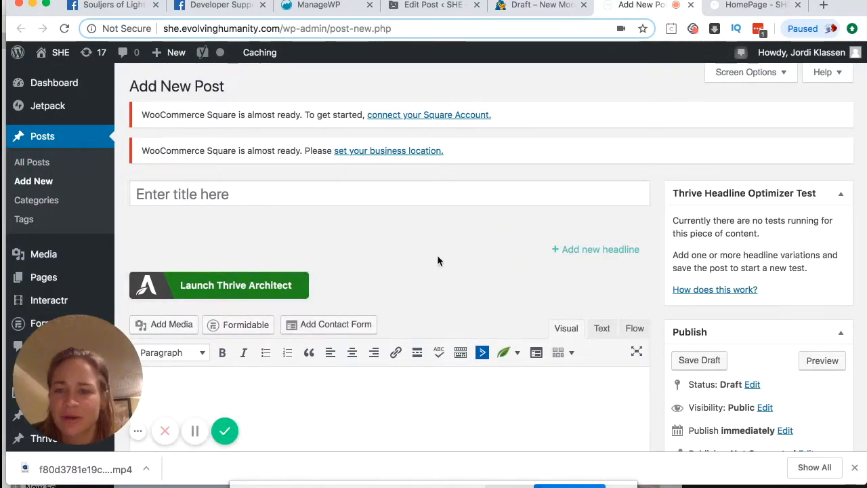
{"action": "scroll", "coordinate": [438, 261], "scroll_direction": "down", "scroll_amount": 3}
{"action": "scroll", "coordinate": [438, 261], "scroll_direction": "down", "scroll_amount": 5}
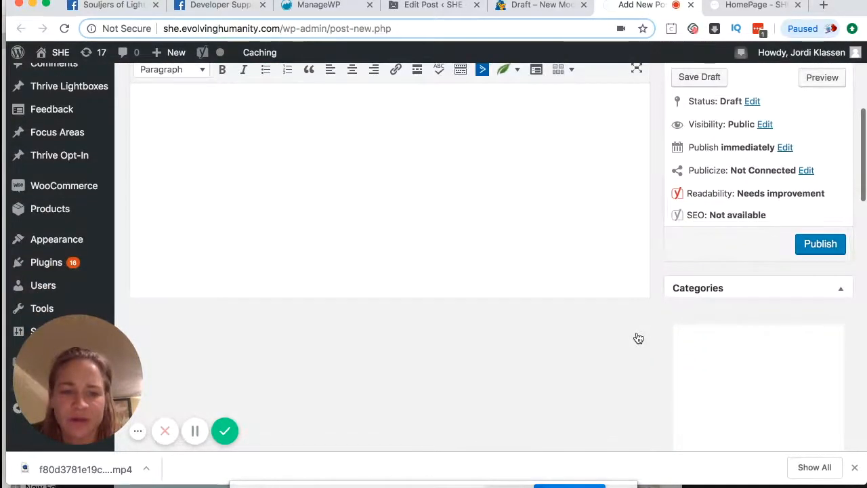
{"action": "scroll", "coordinate": [637, 335], "scroll_direction": "down", "scroll_amount": 2}
{"action": "scroll", "coordinate": [703, 284], "scroll_direction": "down", "scroll_amount": 2}
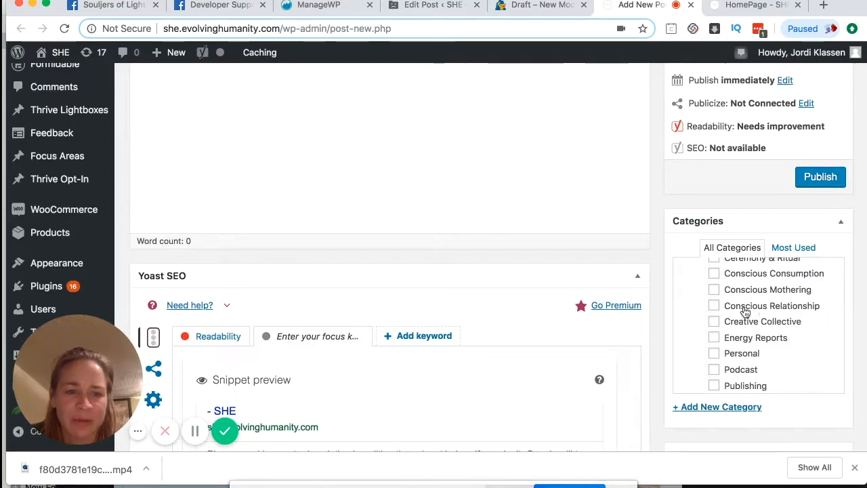
{"action": "scroll", "coordinate": [751, 312], "scroll_direction": "up", "scroll_amount": 2}
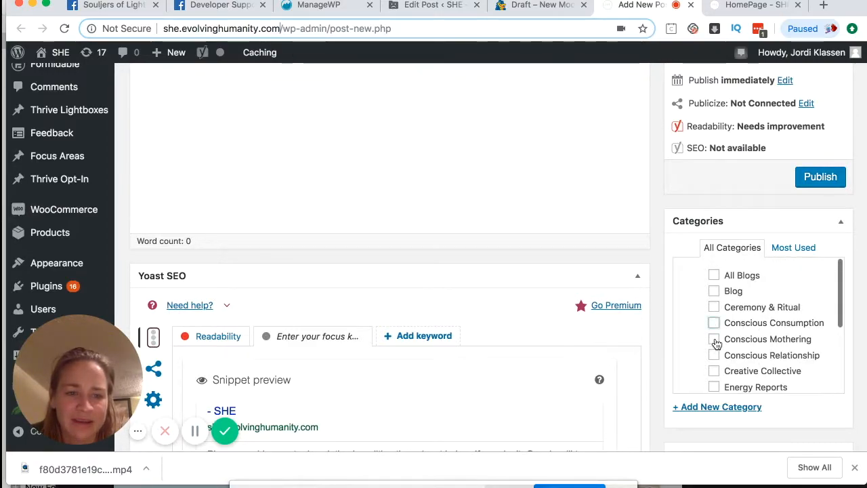
Assign the Conscious Consumption and Conscious Mothering categories to the new post, and clear both again
{"action": "left_click", "coordinate": [714, 323]}
{"action": "scroll", "coordinate": [716, 344], "scroll_direction": "down", "scroll_amount": 3}
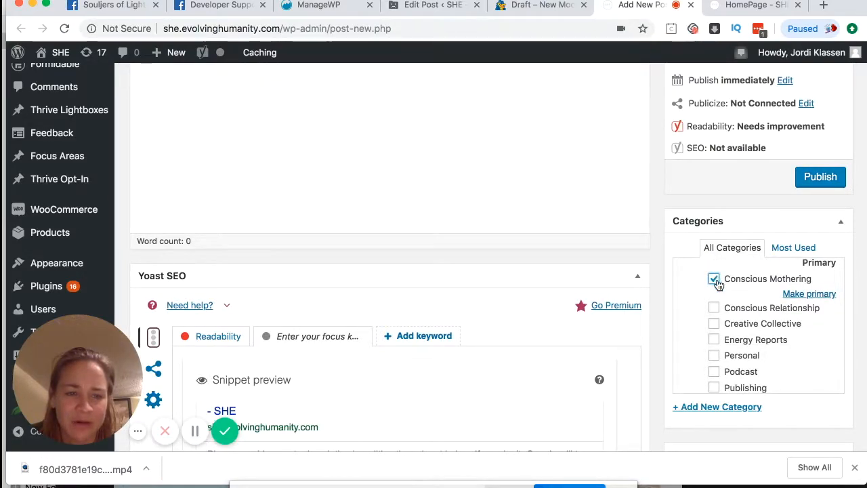
{"action": "scroll", "coordinate": [745, 298], "scroll_direction": "up", "scroll_amount": 2}
{"action": "left_click", "coordinate": [714, 291]}
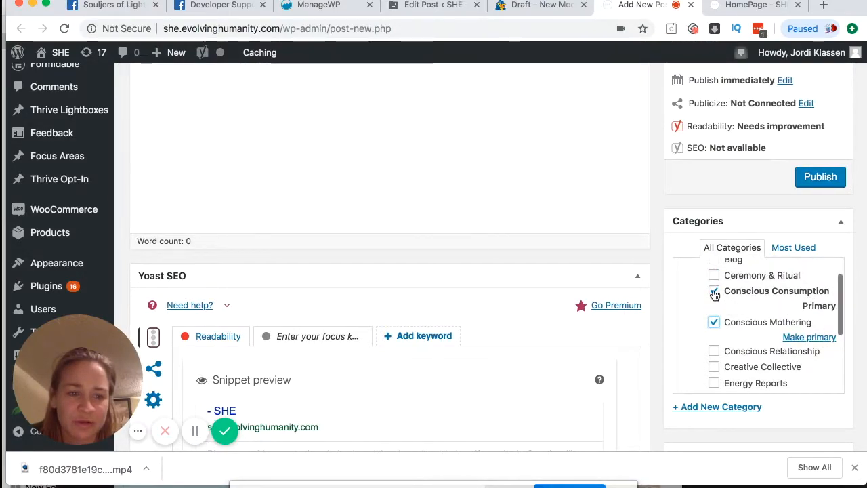
{"action": "left_click", "coordinate": [714, 308]}
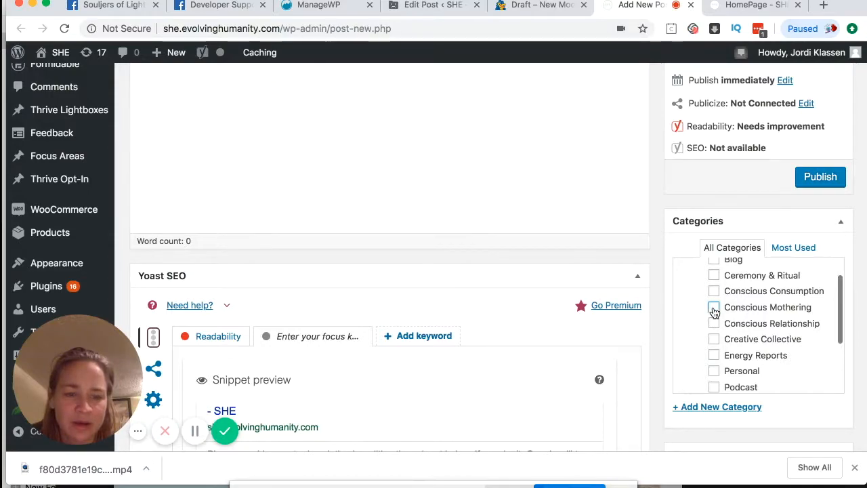
Look through the remaining categories, tags and sharing settings, and open and close the featured image selection
{"action": "scroll", "coordinate": [715, 312], "scroll_direction": "down", "scroll_amount": 3}
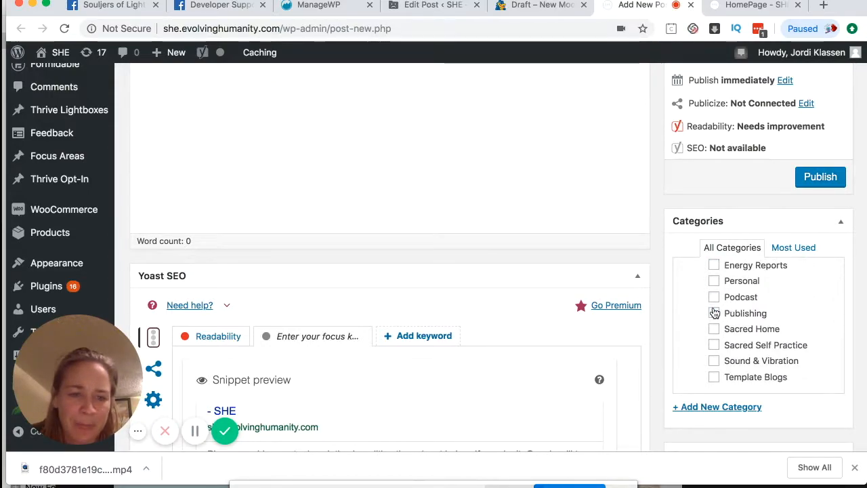
{"action": "scroll", "coordinate": [790, 420], "scroll_direction": "down", "scroll_amount": 2}
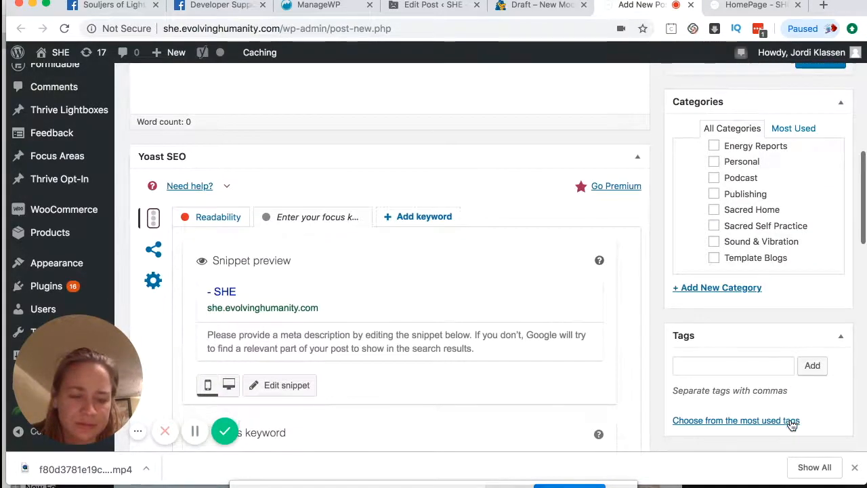
{"action": "scroll", "coordinate": [737, 366], "scroll_direction": "down", "scroll_amount": 3}
{"action": "scroll", "coordinate": [737, 368], "scroll_direction": "down", "scroll_amount": 1}
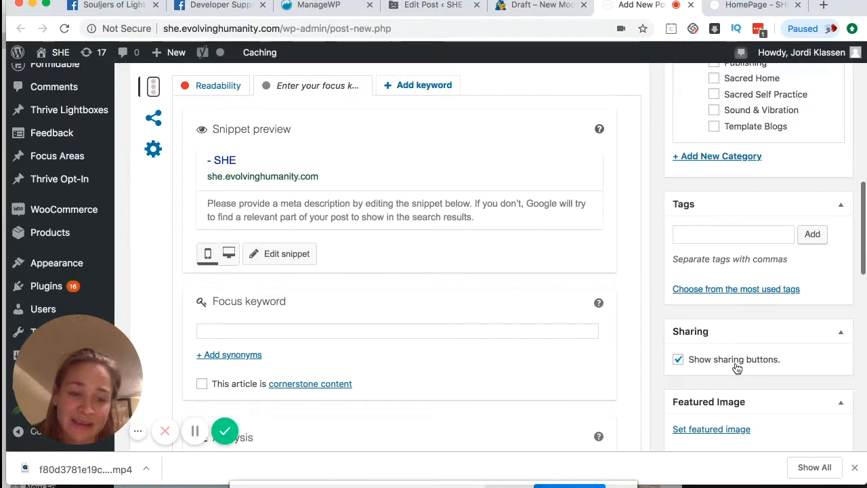
{"action": "scroll", "coordinate": [751, 296], "scroll_direction": "down", "scroll_amount": 3}
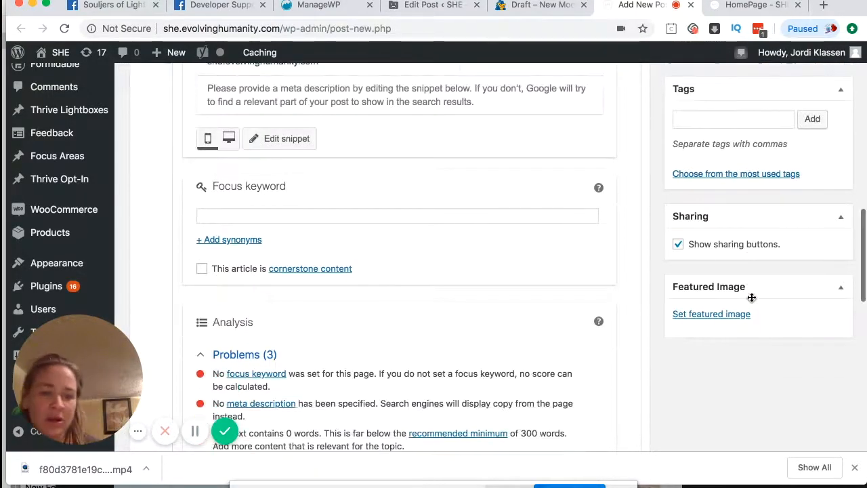
{"action": "left_click", "coordinate": [709, 316]}
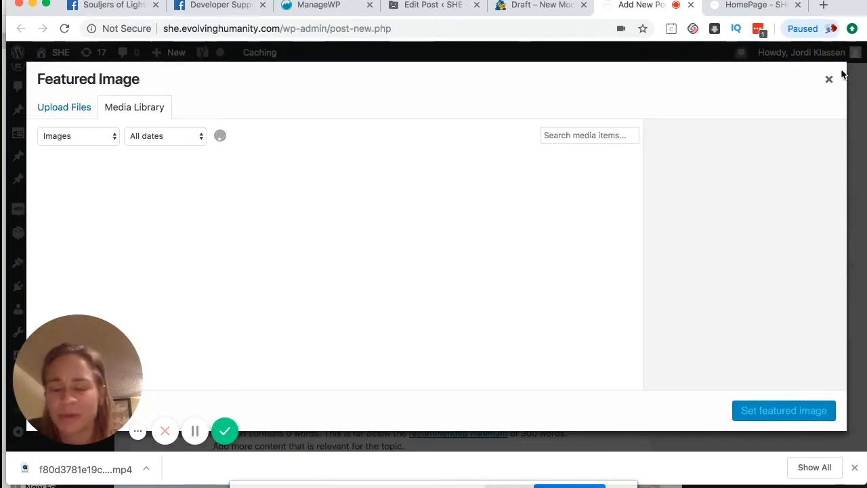
{"action": "left_click", "coordinate": [830, 81]}
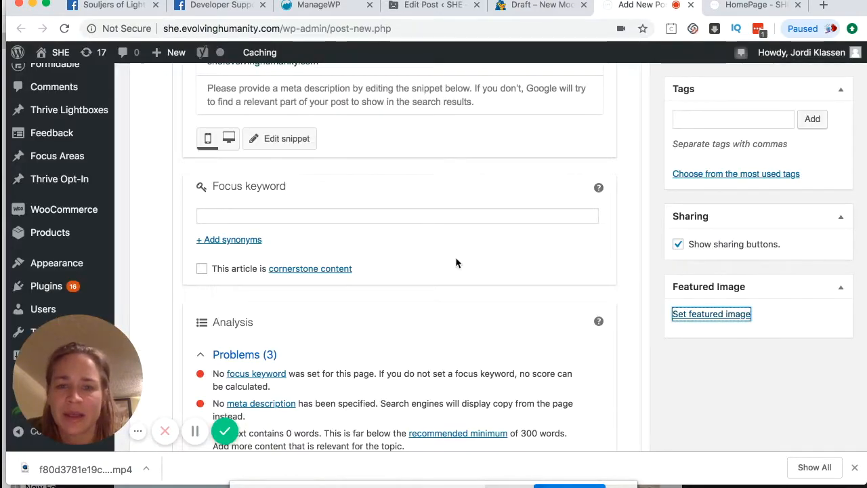
Enter "Horoscope Nov 7, 2018" as the new post's focus keyword in Yoast SEO
{"action": "scroll", "coordinate": [456, 263], "scroll_direction": "up", "scroll_amount": 3}
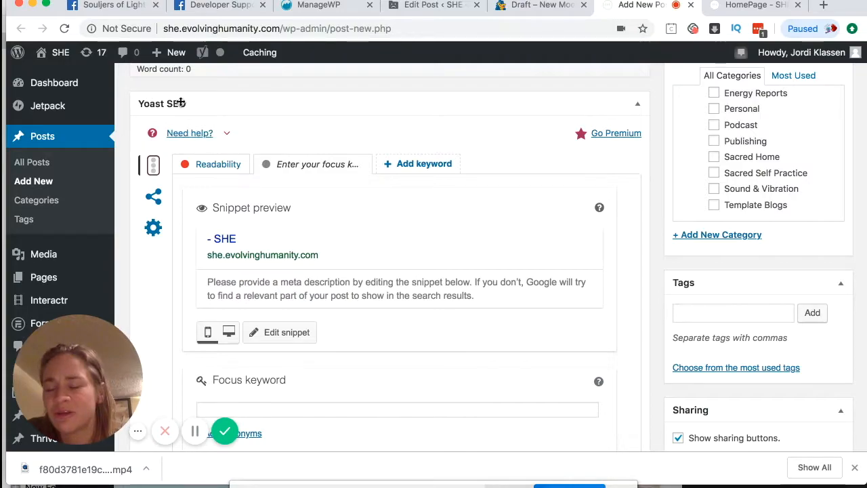
{"action": "scroll", "coordinate": [295, 263], "scroll_direction": "down", "scroll_amount": 3}
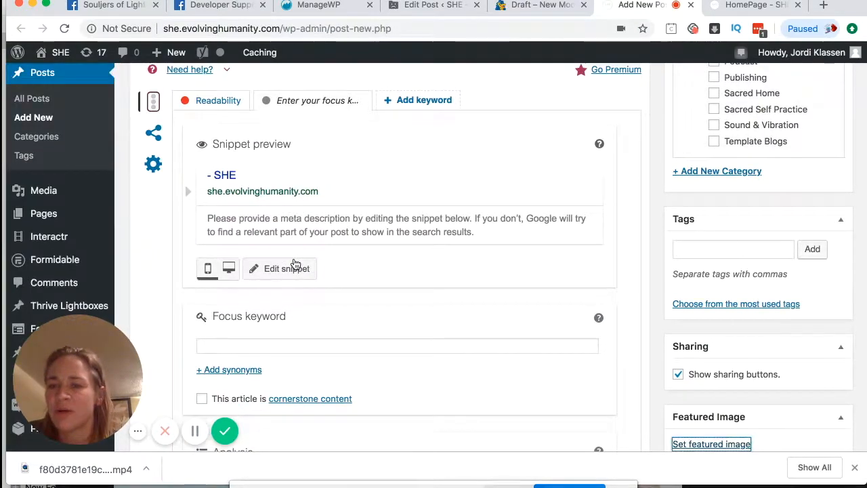
{"action": "scroll", "coordinate": [295, 263], "scroll_direction": "down", "scroll_amount": 1}
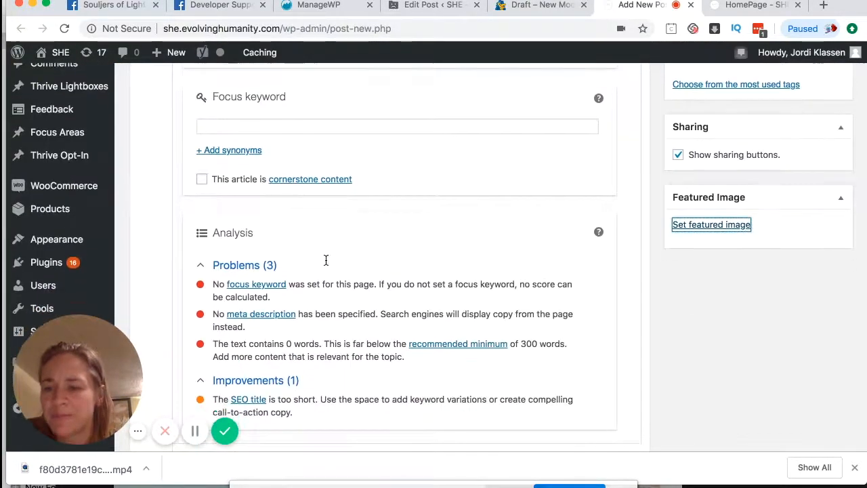
{"action": "left_click", "coordinate": [263, 125]}
{"action": "type", "text": "H"}
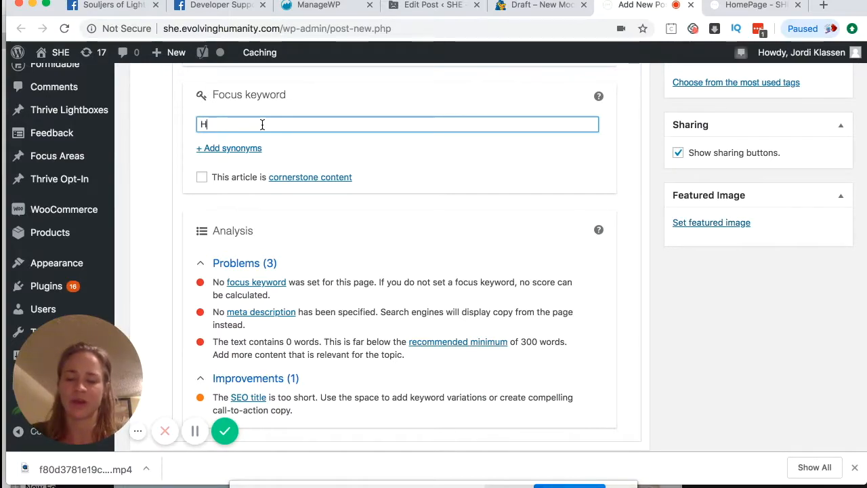
{"action": "type", "text": "oro"}
{"action": "type", "text": "scioe"}
{"action": "key", "text": "BackSpace"}
{"action": "key", "text": "BackSpace"}
{"action": "type", "text": "o"}
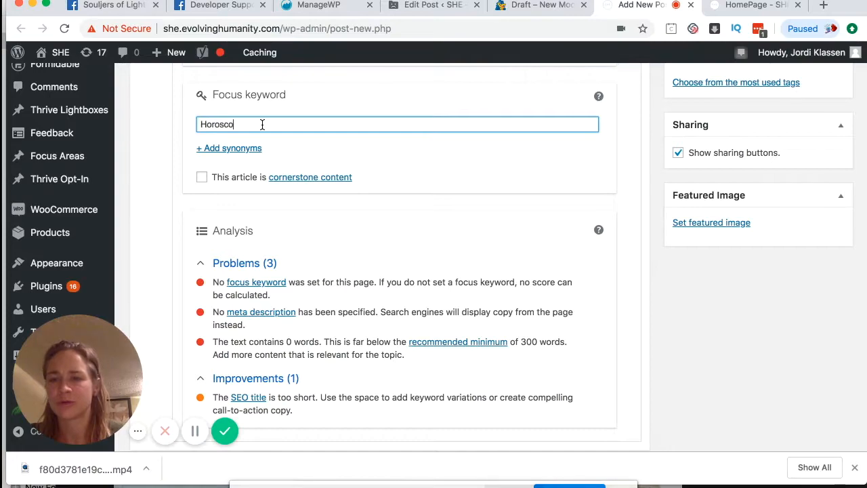
{"action": "type", "text": "pe"}
{"action": "type", "text": " Nove"}
{"action": "type", "text": ", 2018"}
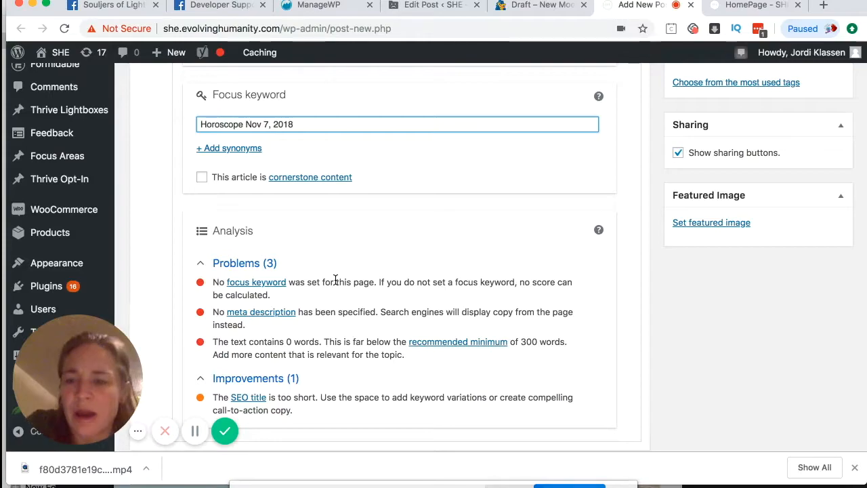
Review the Yoast SEO analysis and set the post template to Full Width in the Thrive theme display options
{"action": "scroll", "coordinate": [277, 236], "scroll_direction": "down", "scroll_amount": 3}
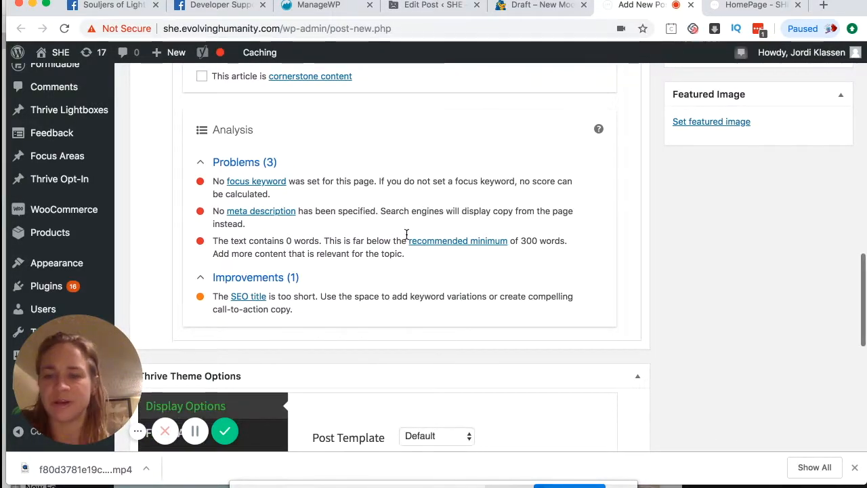
{"action": "scroll", "coordinate": [406, 234], "scroll_direction": "down", "scroll_amount": 5}
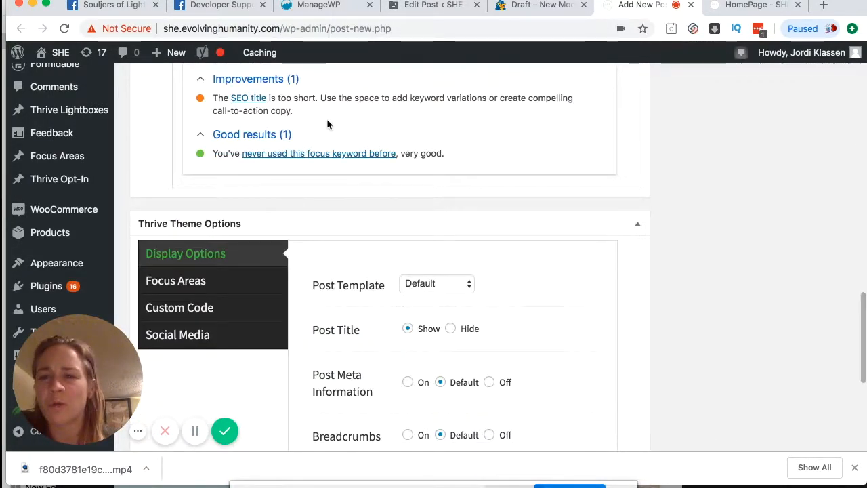
{"action": "scroll", "coordinate": [306, 124], "scroll_direction": "up", "scroll_amount": 3}
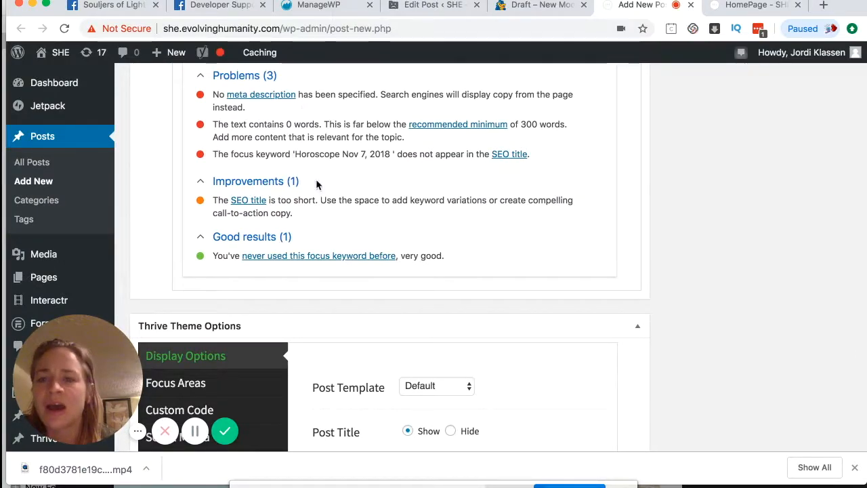
{"action": "scroll", "coordinate": [400, 190], "scroll_direction": "down", "scroll_amount": 2}
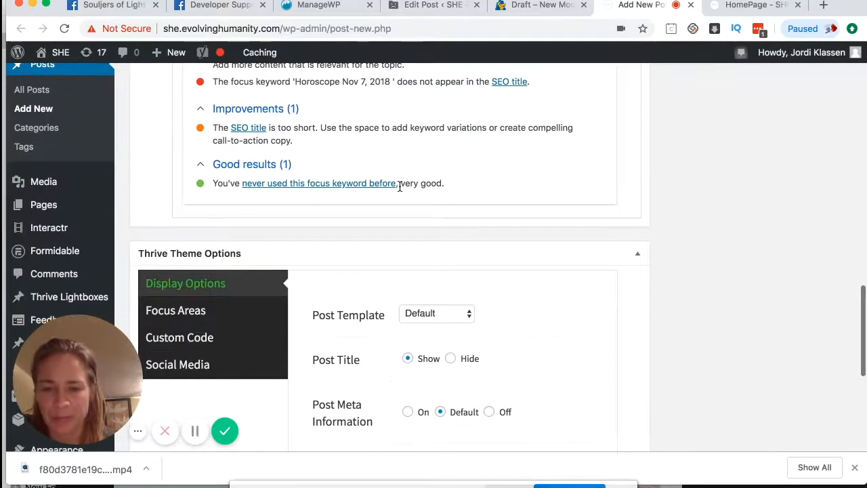
{"action": "left_click", "coordinate": [436, 313]}
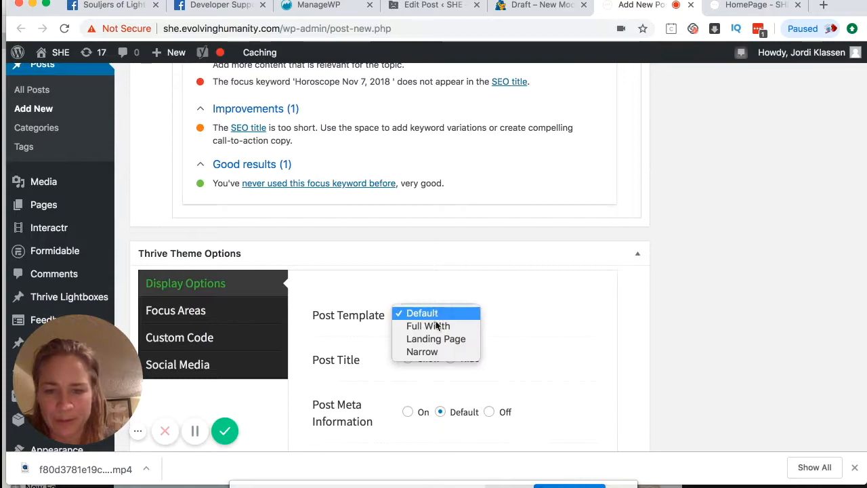
{"action": "left_click", "coordinate": [439, 324]}
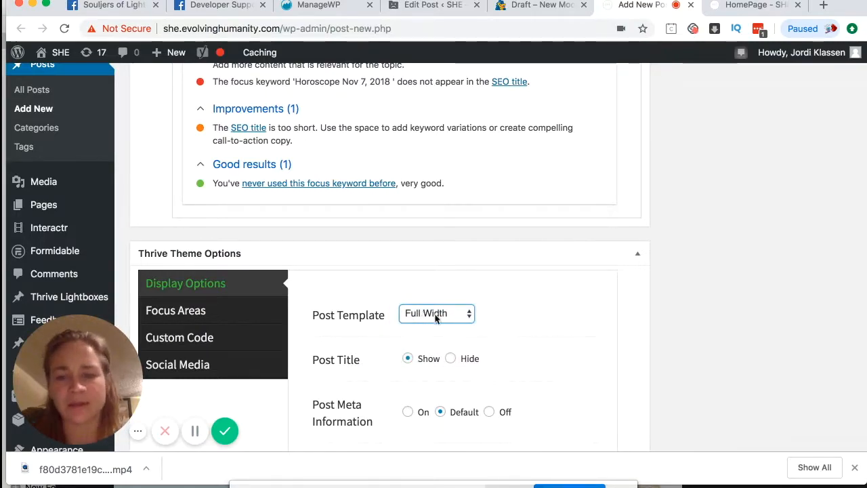
Check the sidebar beside the content of the draft open in Thrive Architect, and return to the new post
{"action": "left_click", "coordinate": [542, 5]}
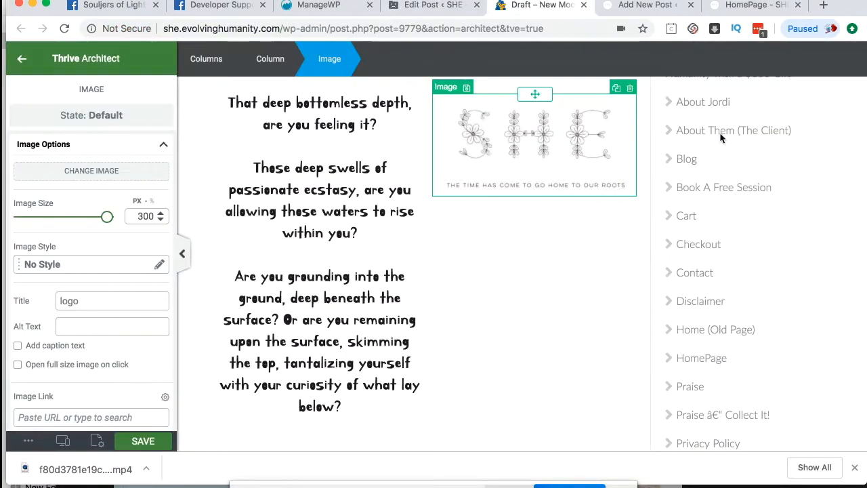
{"action": "scroll", "coordinate": [773, 260], "scroll_direction": "up", "scroll_amount": 2}
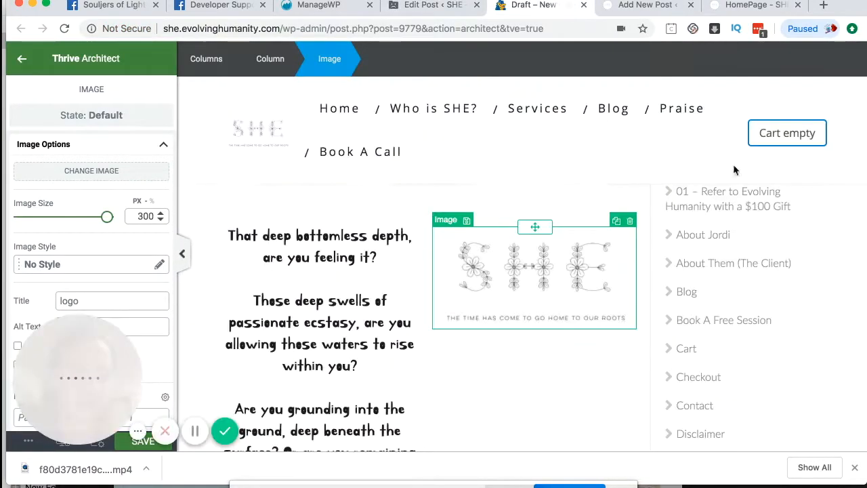
{"action": "left_click", "coordinate": [630, 4]}
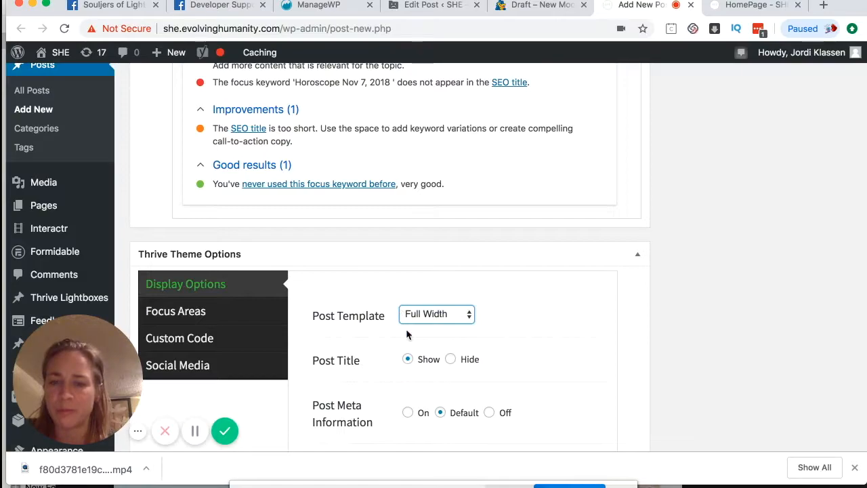
Title the new post "Example Blank Post" and save it as a draft
{"action": "scroll", "coordinate": [521, 274], "scroll_direction": "up", "scroll_amount": 15}
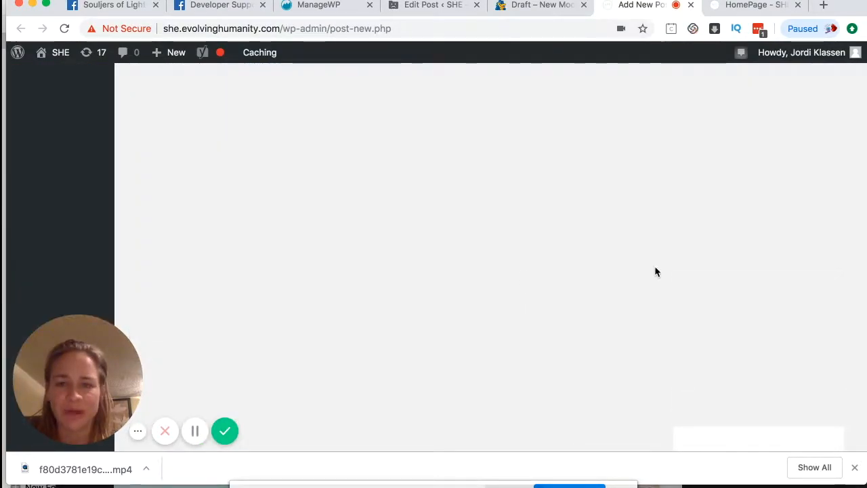
{"action": "scroll", "coordinate": [659, 242], "scroll_direction": "up", "scroll_amount": 5}
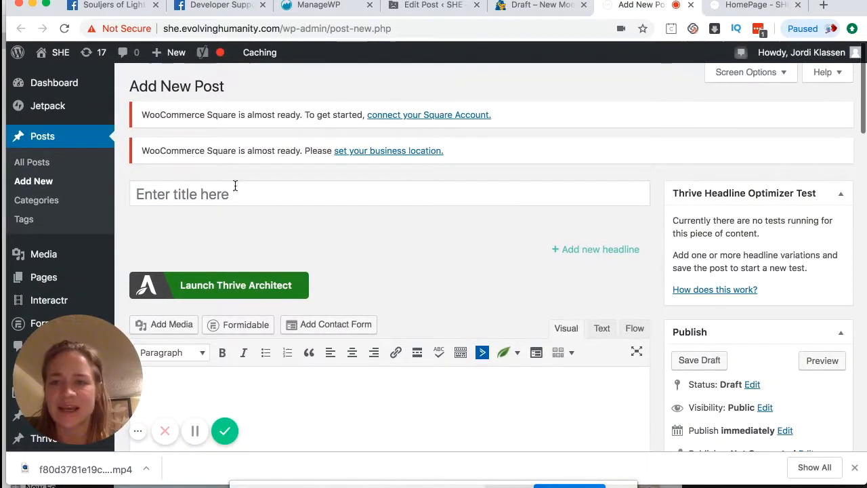
{"action": "left_click", "coordinate": [232, 196]}
{"action": "type", "text": "Examp"}
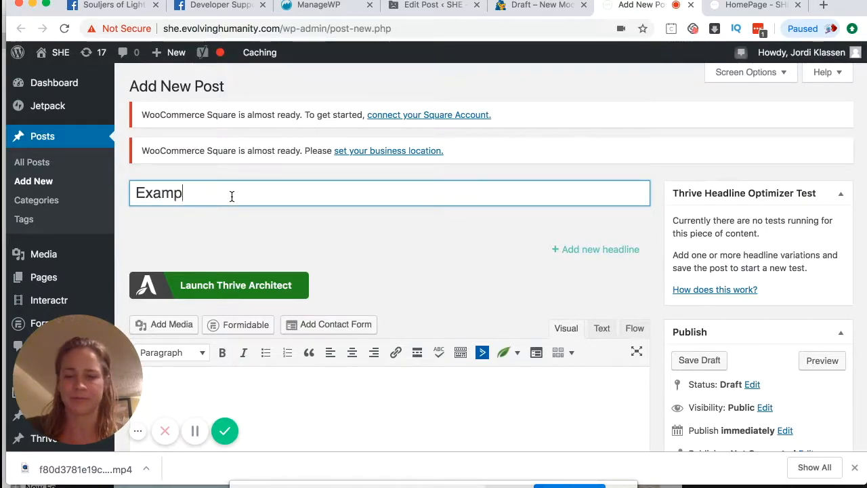
{"action": "type", "text": "le Blank Post"}
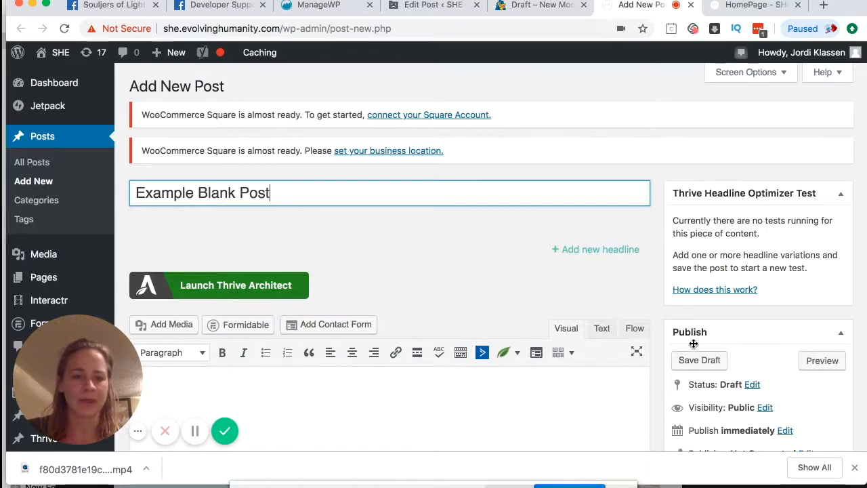
{"action": "scroll", "coordinate": [693, 346], "scroll_direction": "down", "scroll_amount": 3}
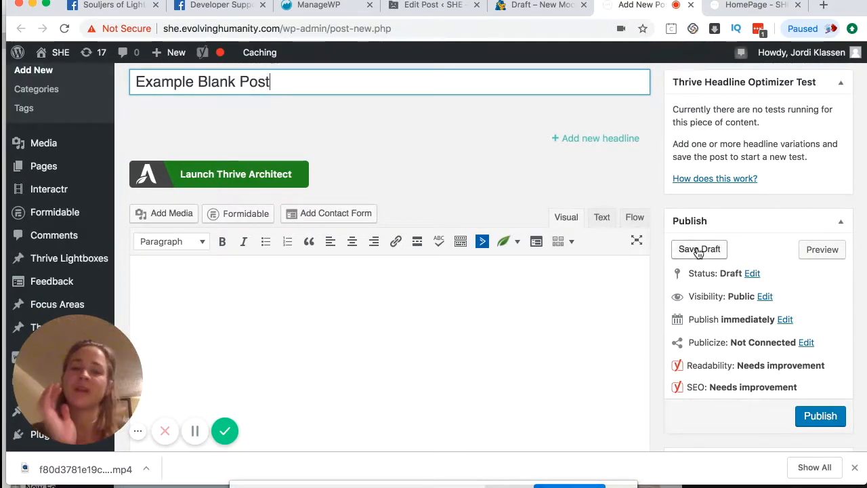
{"action": "left_click", "coordinate": [699, 250]}
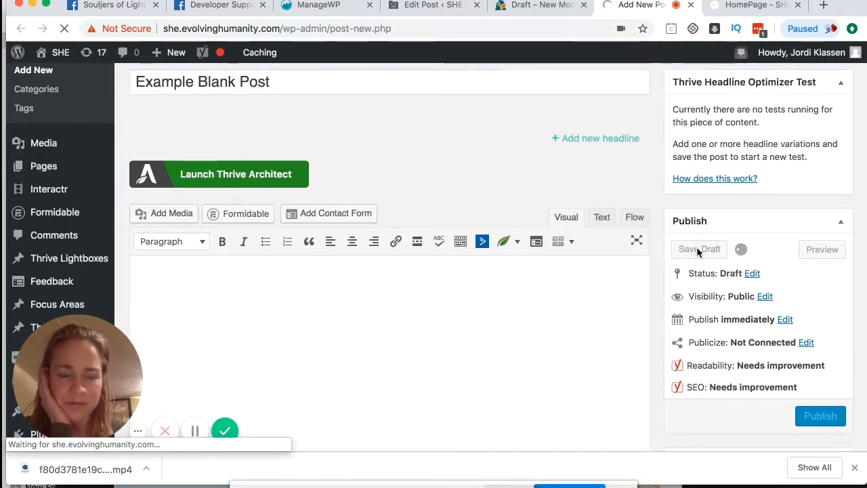